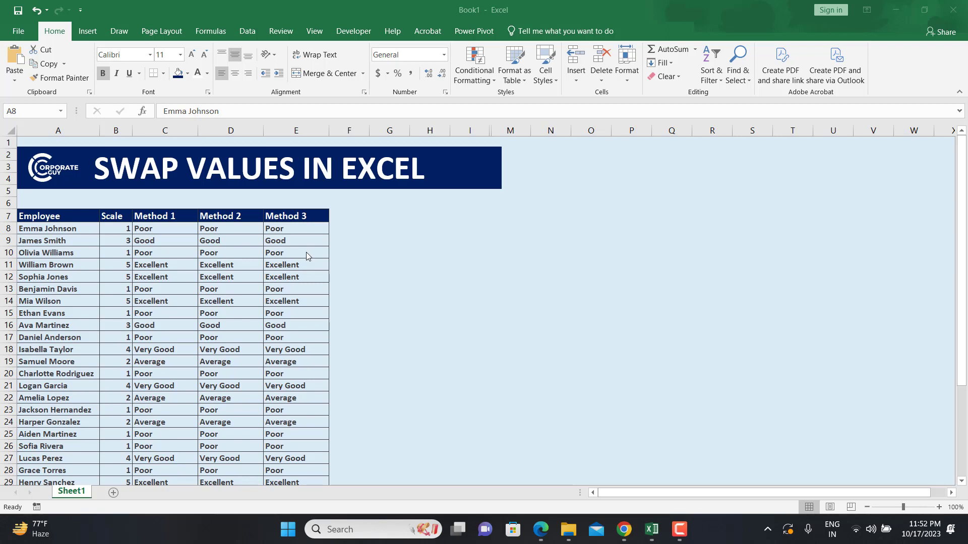
# Add a new blank worksheet and switch to ChatGPT in the Chrome browser
pyautogui.click(114, 494)
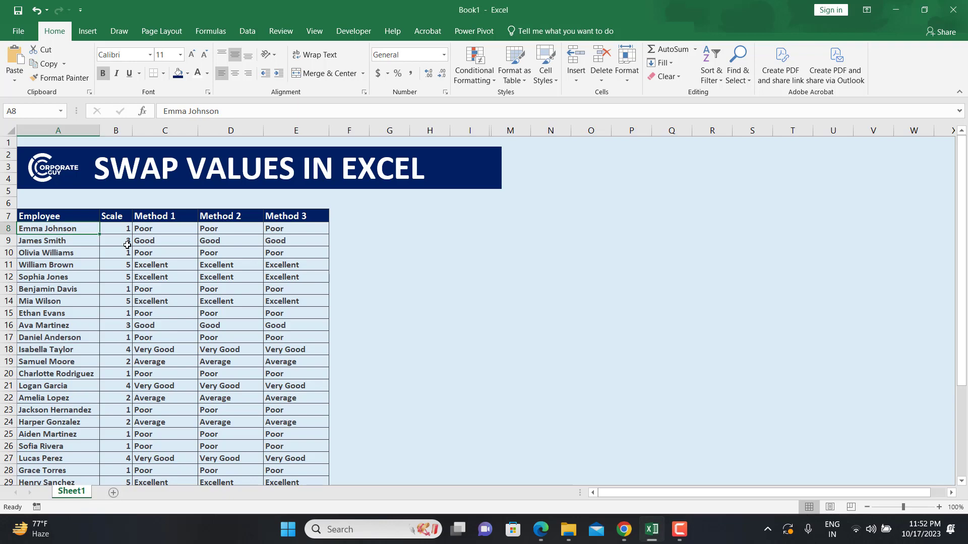
pyautogui.click(113, 493)
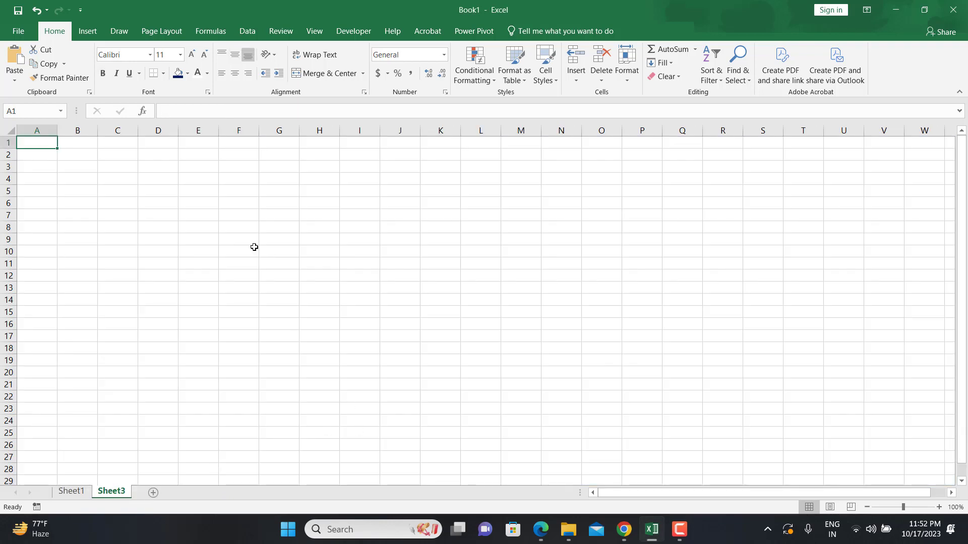
pyautogui.click(630, 534)
pyautogui.click(624, 529)
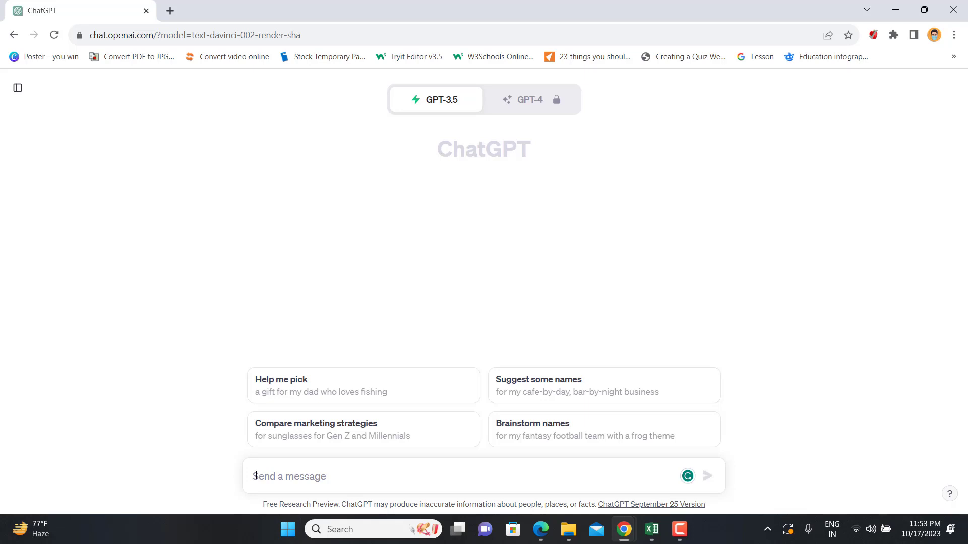
pyautogui.write('Hi CAN YOU')
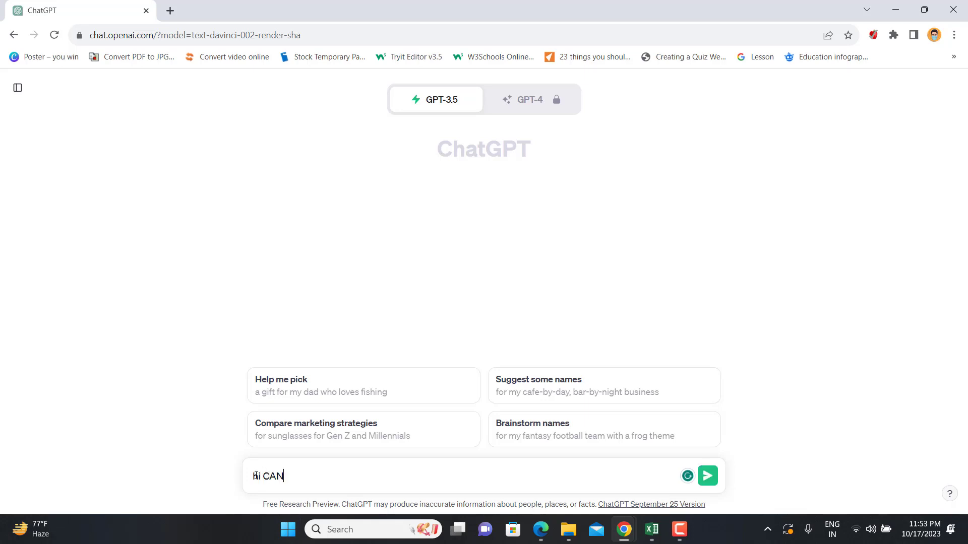
pyautogui.press('BackSpace')
pyautogui.press('BackSpace')
pyautogui.press('BackSpace')
pyautogui.press('BackSpace')
pyautogui.press('BackSpace')
pyautogui.press('BackSpace')
pyautogui.press('BackSpace')
pyautogui.press('BackSpace')
pyautogui.press('BackSpace')
pyautogui.press('BackSpace')
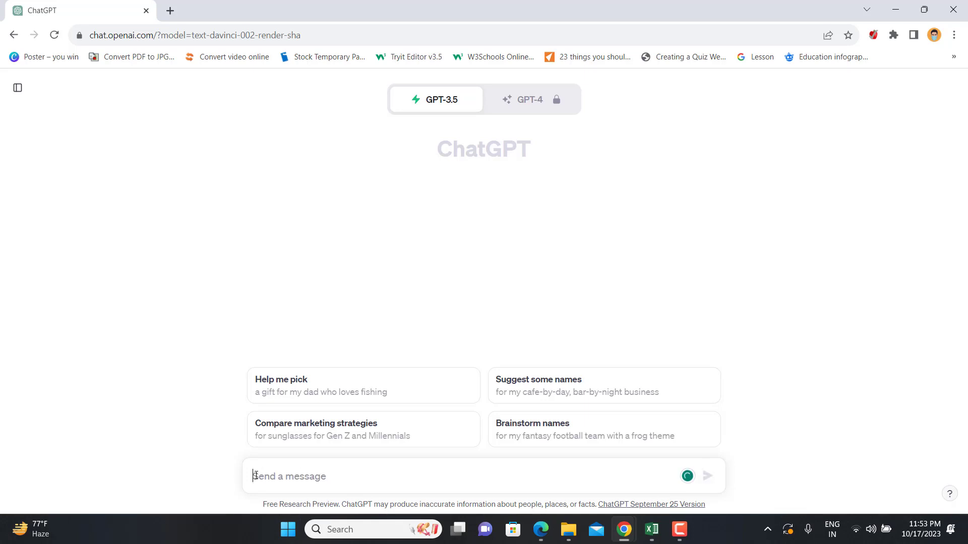
# Ask ChatGPT: "Hi can you create 30 names for my excel data set"
pyautogui.write('Hi can you ')
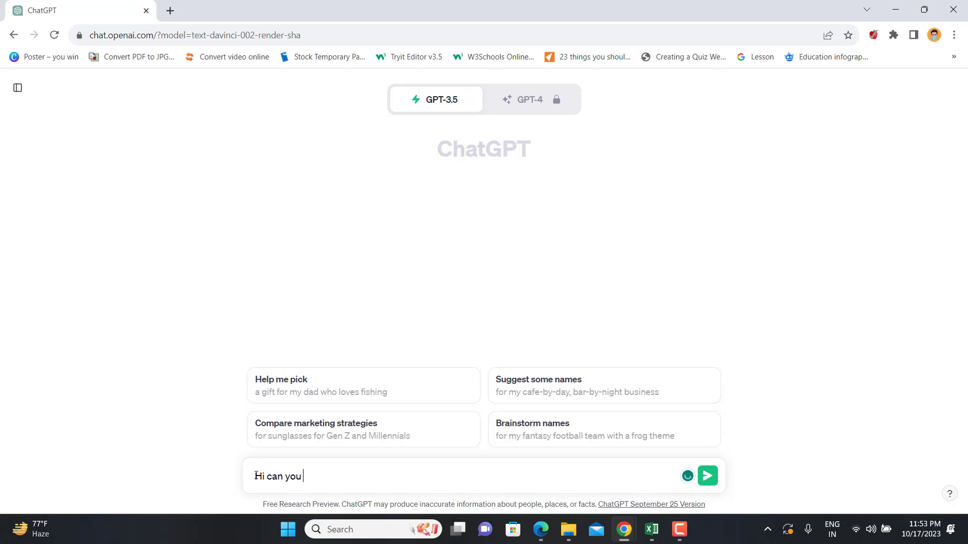
pyautogui.write('create 30 names for my e')
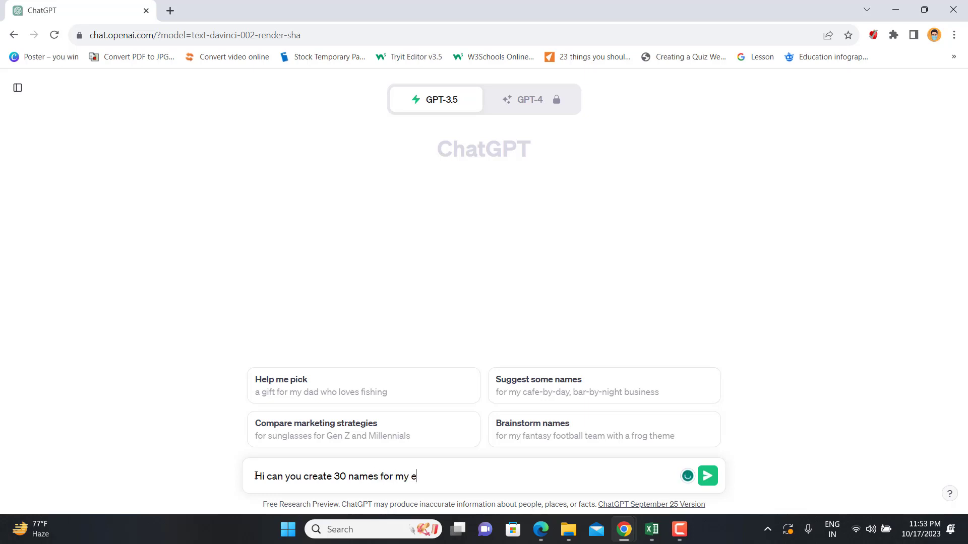
pyautogui.write('xcel data set')
pyautogui.press('Return')
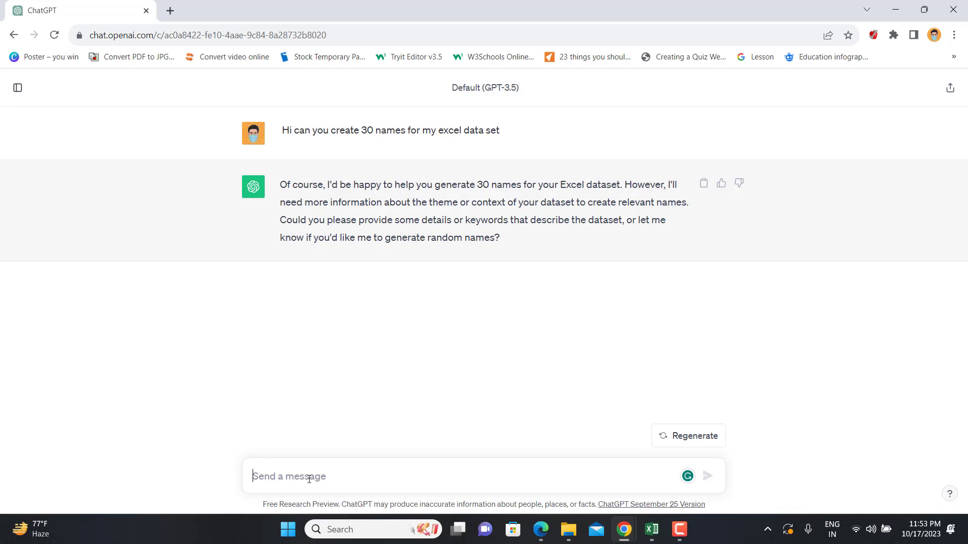
# Reply to ChatGPT with "i need employee names"
pyautogui.write('i need emp')
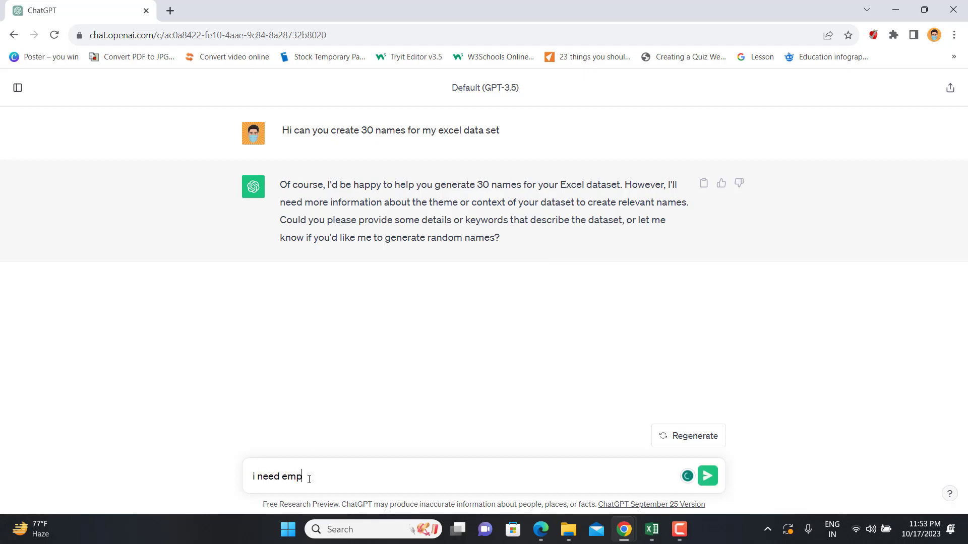
pyautogui.write('loyee names')
pyautogui.press('Return')
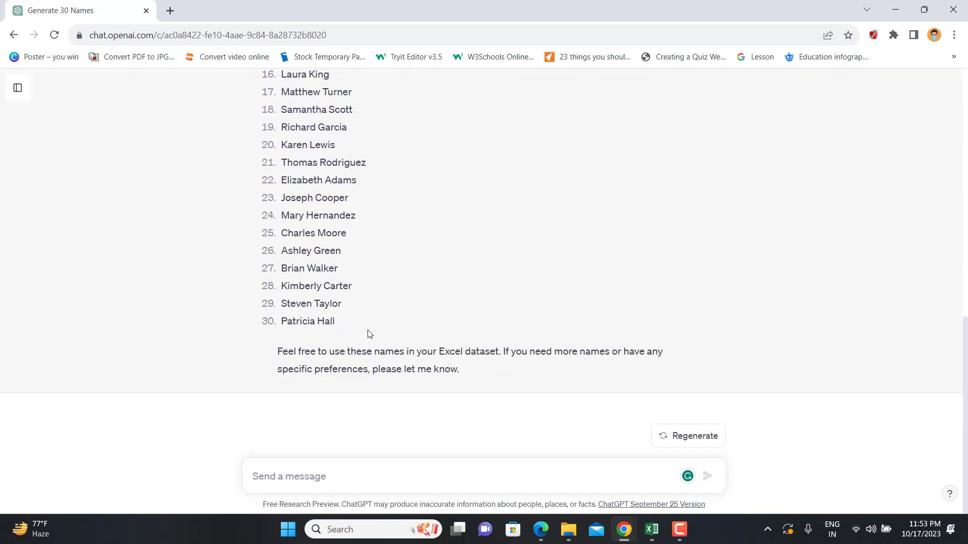
# Select the list of 30 generated employee names in ChatGPT's reply
pyautogui.moveTo(369, 335)
pyautogui.mouseDown()
pyautogui.moveTo(317, 321)
pyautogui.moveTo(252, 263)
pyautogui.moveTo(299, 319)
pyautogui.moveTo(283, 313)
pyautogui.moveTo(356, 444)
pyautogui.moveTo(359, 330)
pyautogui.mouseUp()
pyautogui.hotkey('ctrl', 'c')
pyautogui.scroll(5, 252, 266)
pyautogui.scroll(5, 252, 263)
pyautogui.click(285, 319)
pyautogui.scroll(-10, 357, 443)
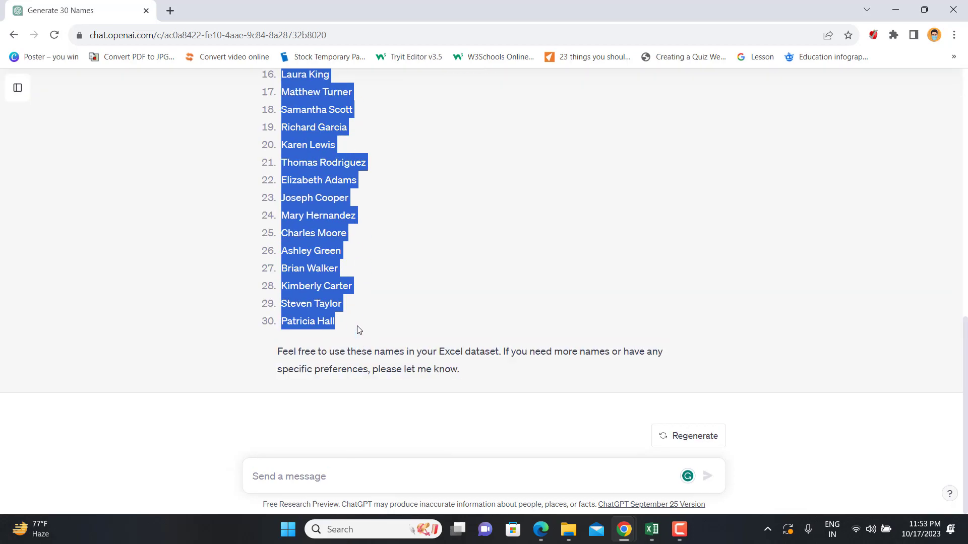
# Paste the employee names into the new sheet starting at cell A4 and autofit column A
pyautogui.hotkey('alt', 'Tab')
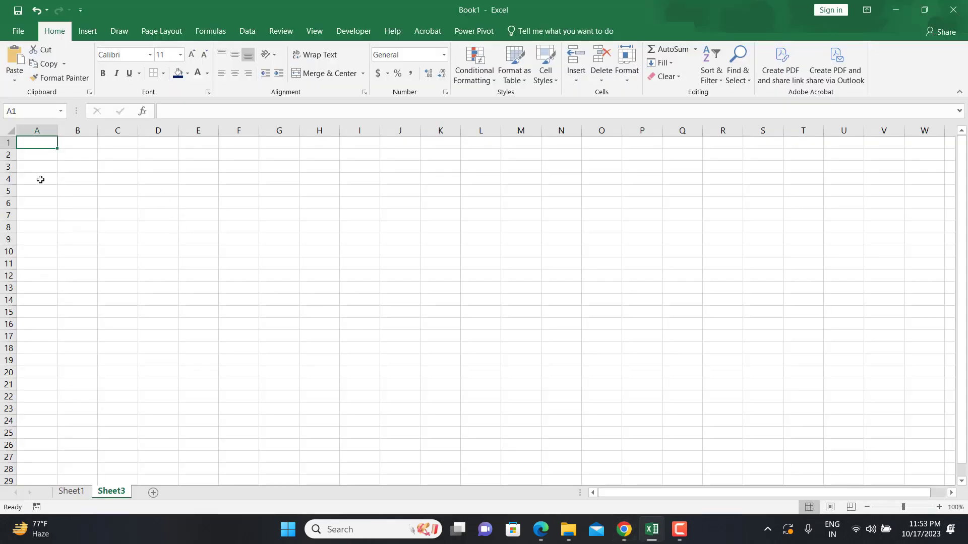
pyautogui.click(41, 180)
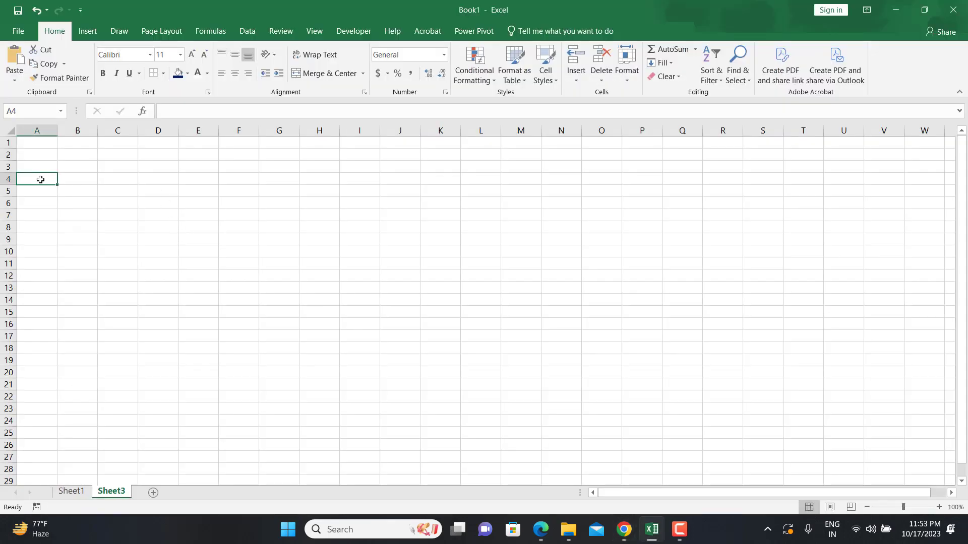
pyautogui.hotkey('ctrl', 'v')
pyautogui.doubleClick(57, 130)
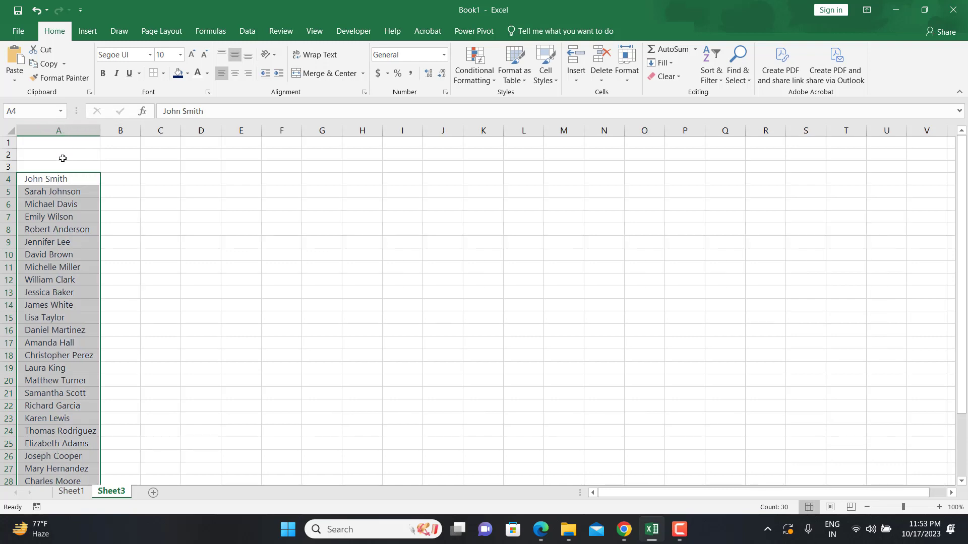
# Enter the header "Employee Name" in cell A3
pyautogui.click(61, 163)
pyautogui.write('Em')
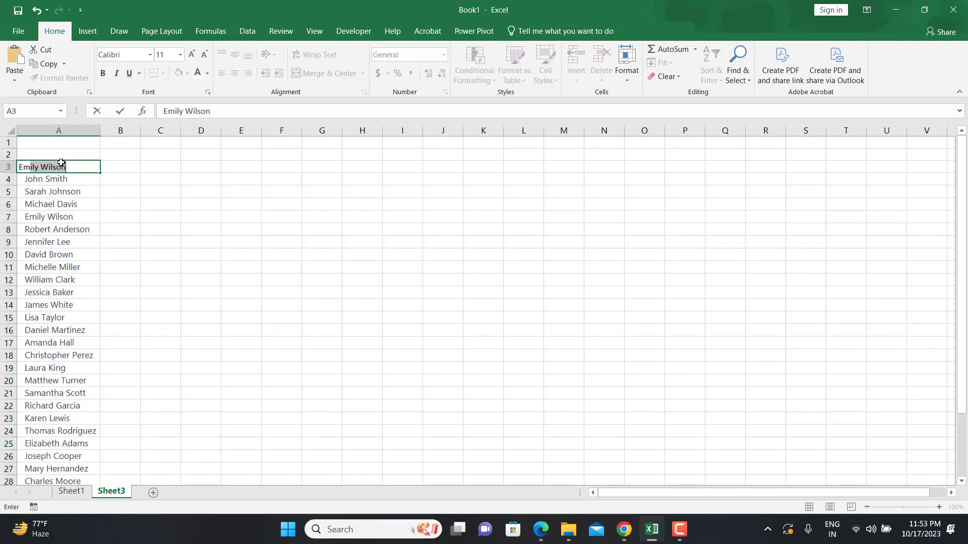
pyautogui.write('ployee Name')
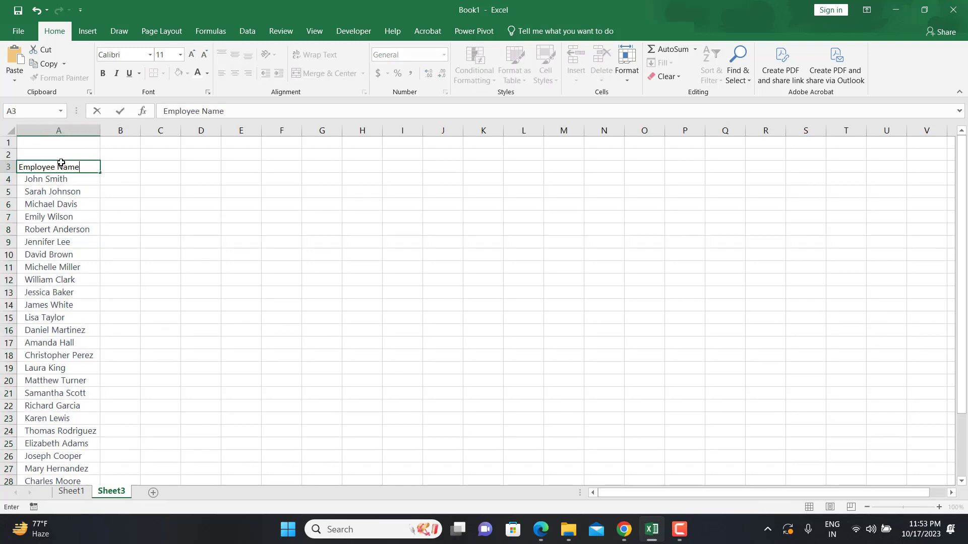
pyautogui.press('Tab')
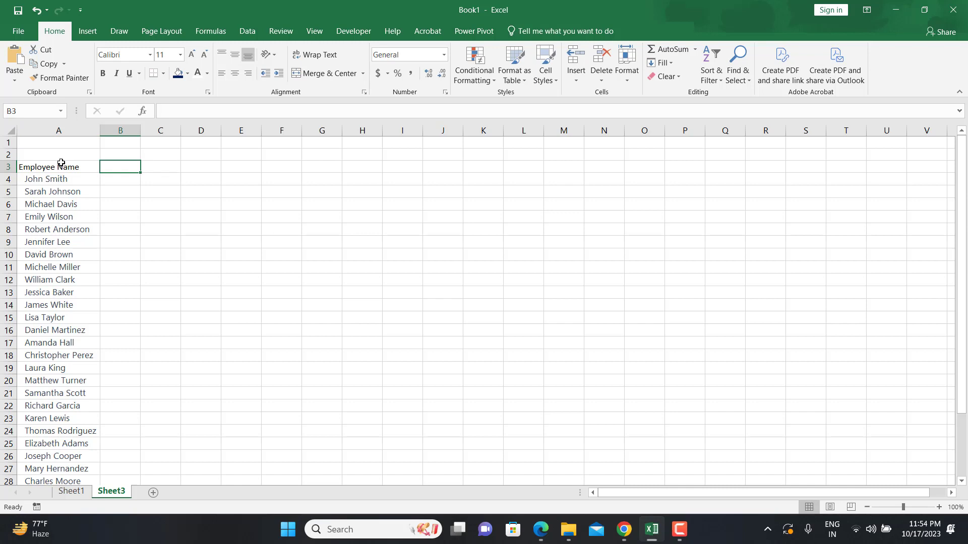
# Enter the header "Scale" in cell B3
pyautogui.write('Sc')
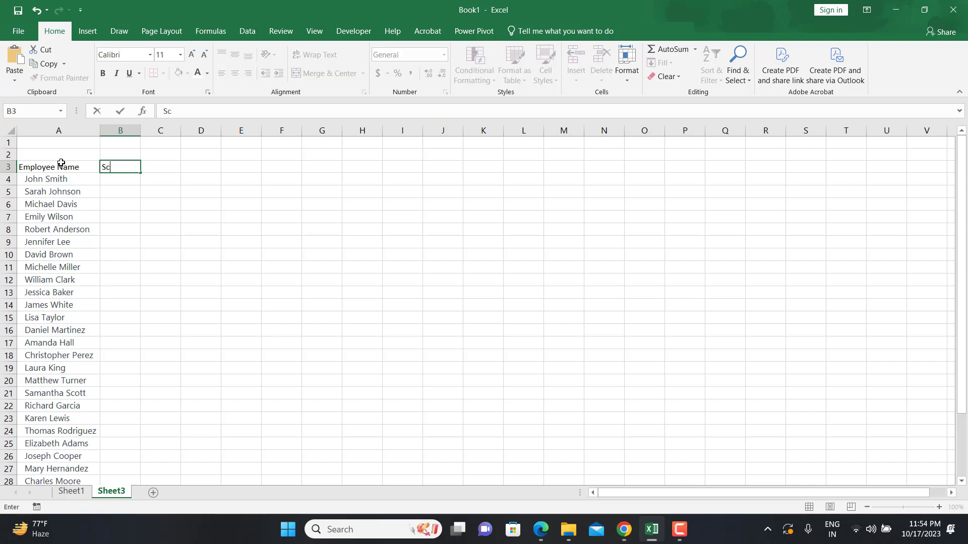
pyautogui.write('ale')
pyautogui.press('Return')
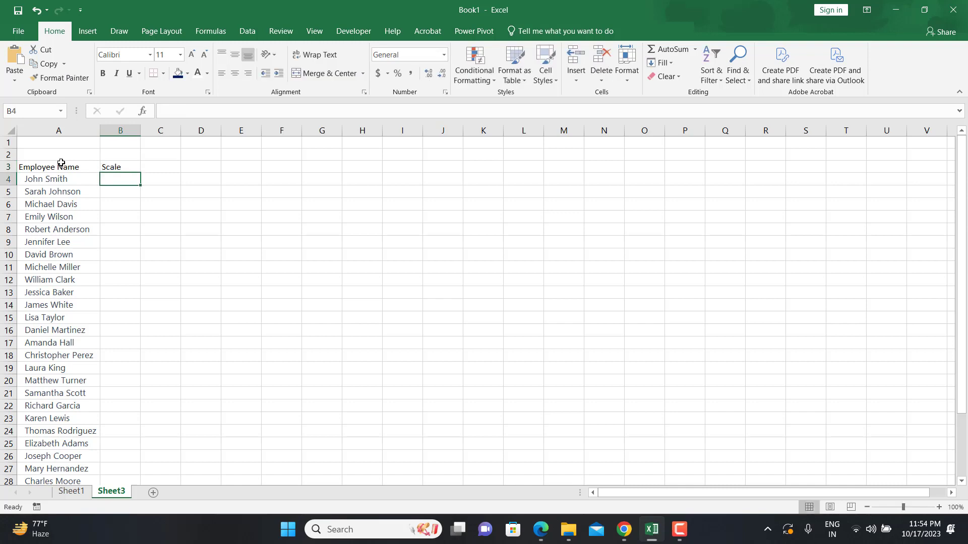
pyautogui.write('1')
pyautogui.press('Return')
pyautogui.write('2')
pyautogui.press('Return')
pyautogui.write('3')
pyautogui.press('Return')
pyautogui.write('4')
pyautogui.press('Return')
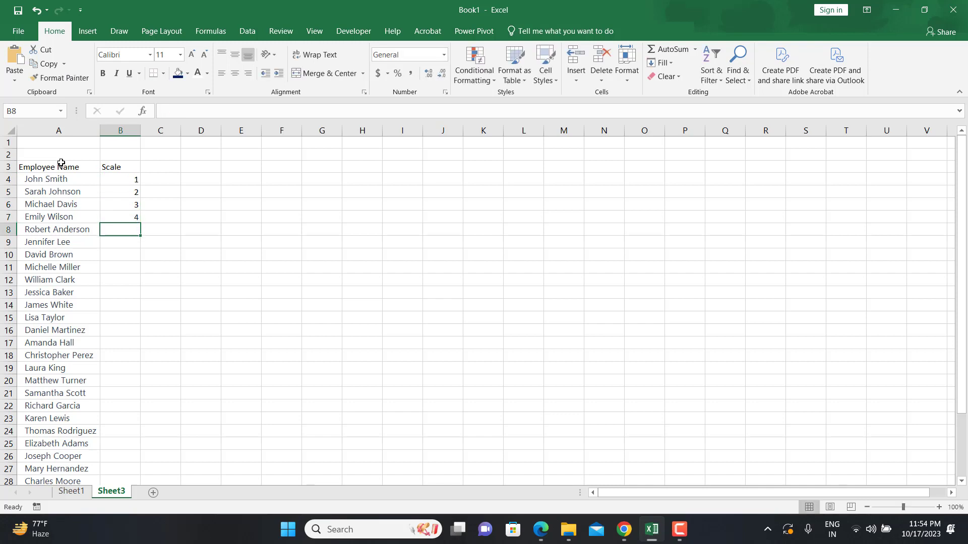
pyautogui.write('3')
pyautogui.press('Return')
pyautogui.write('4')
pyautogui.press('Return')
pyautogui.write('3')
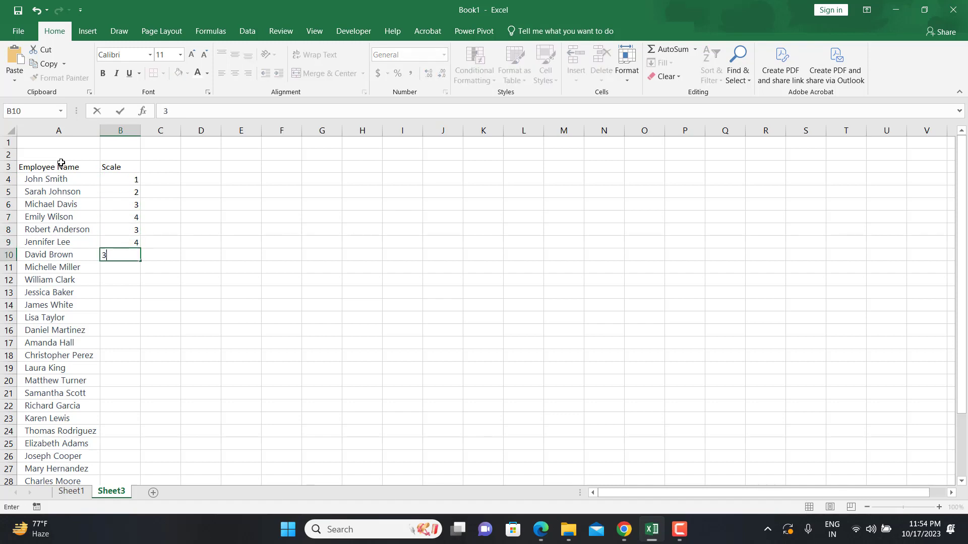
pyautogui.press('Return')
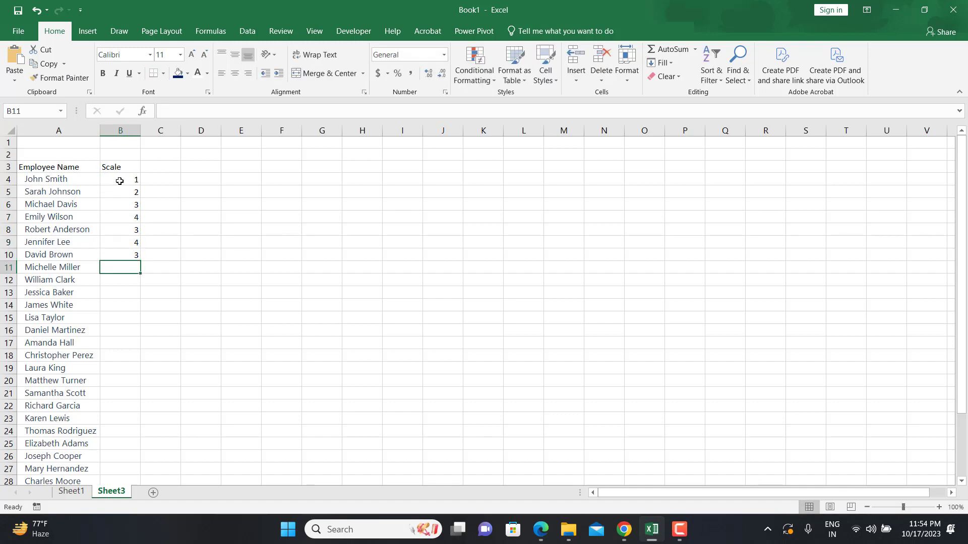
pyautogui.moveTo(119, 180); pyautogui.dragTo(130, 261)
pyautogui.press('Delete')
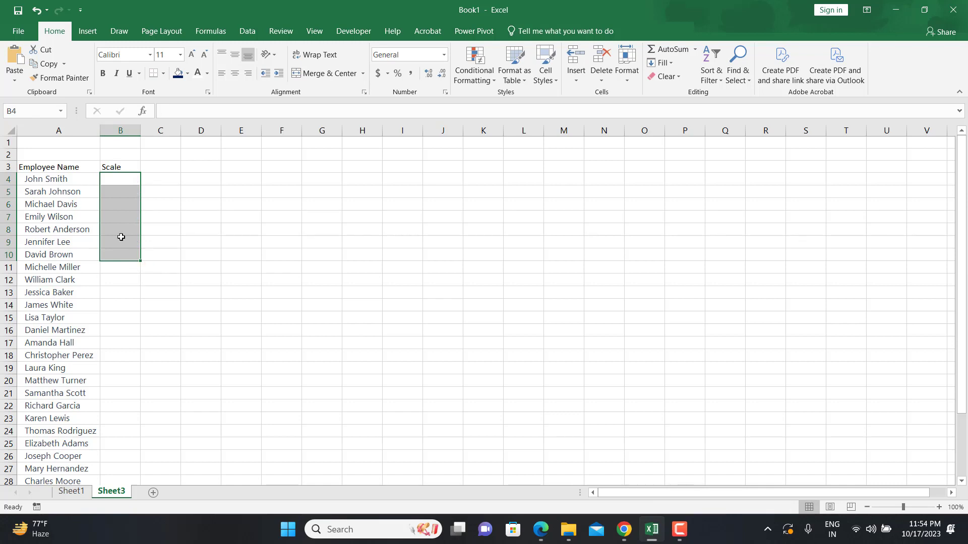
# Enter the formula =RANDBETWEEN(1,5) in cell B4
pyautogui.click(118, 177)
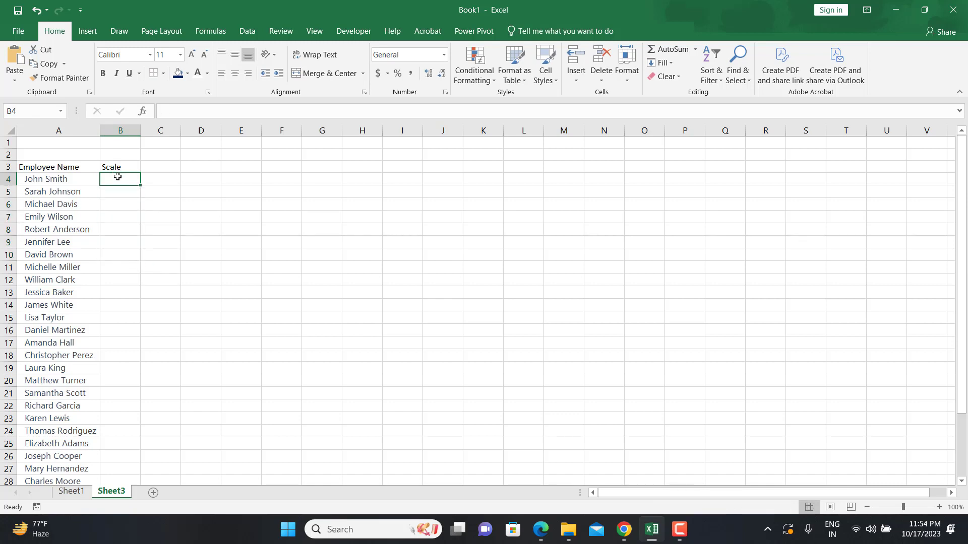
pyautogui.write('=rand')
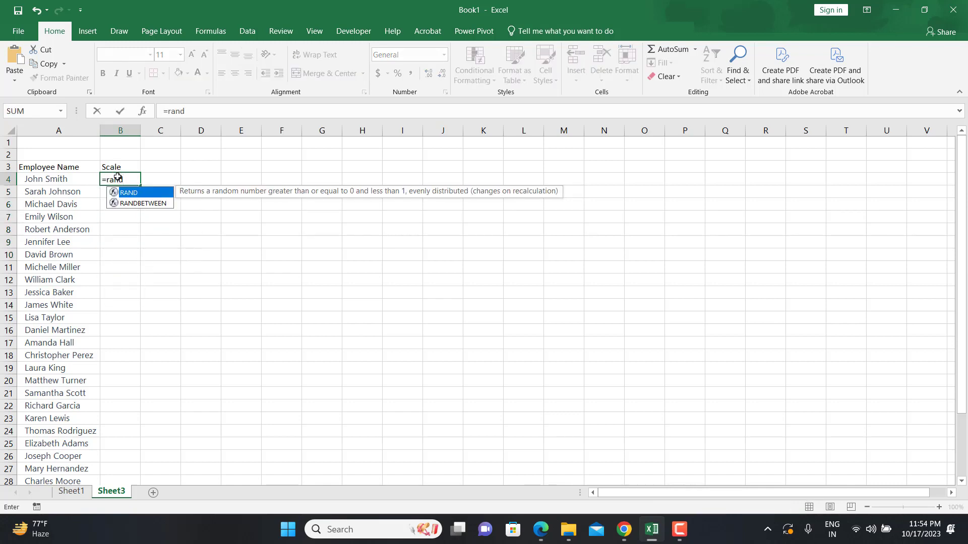
pyautogui.press('Down')
pyautogui.press('Tab')
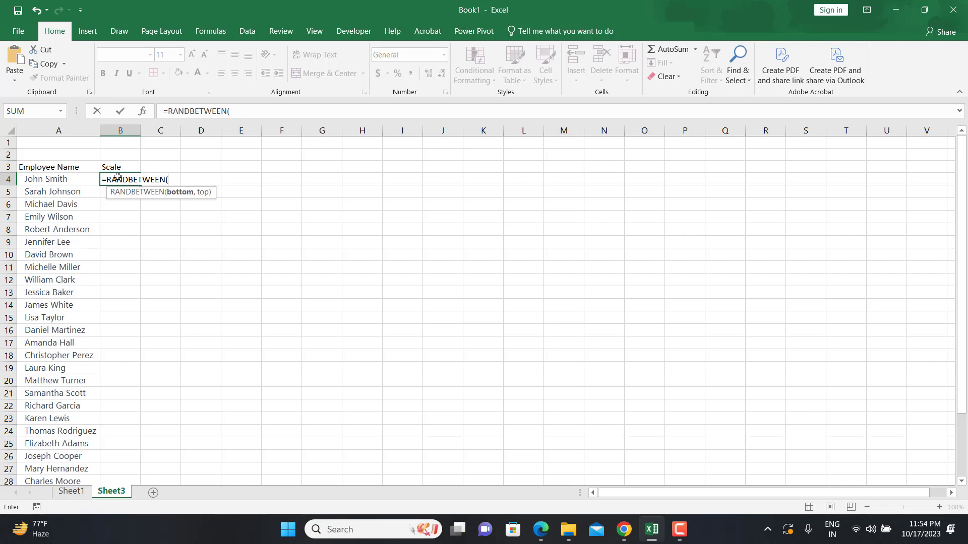
pyautogui.write('1,5(')
pyautogui.press('BackSpace')
pyautogui.write(')')
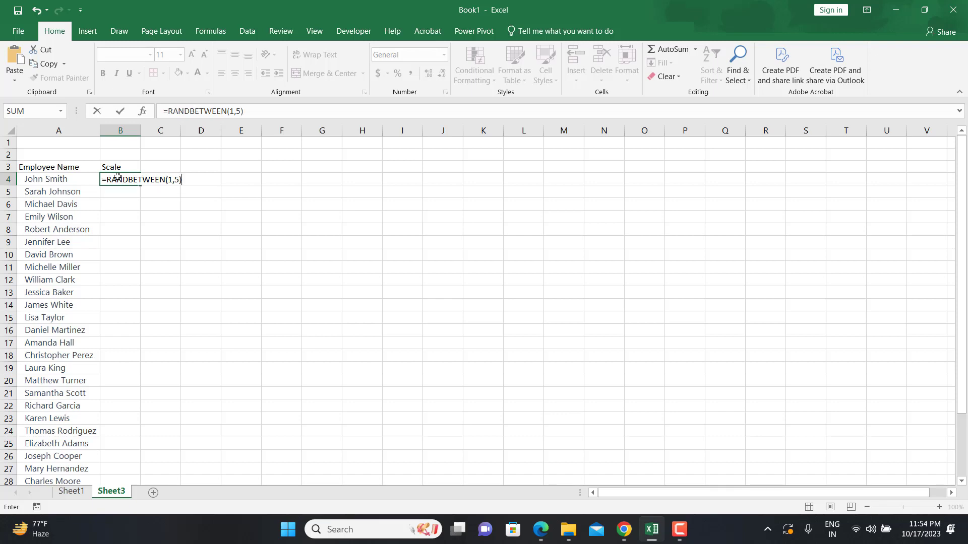
pyautogui.press('Return')
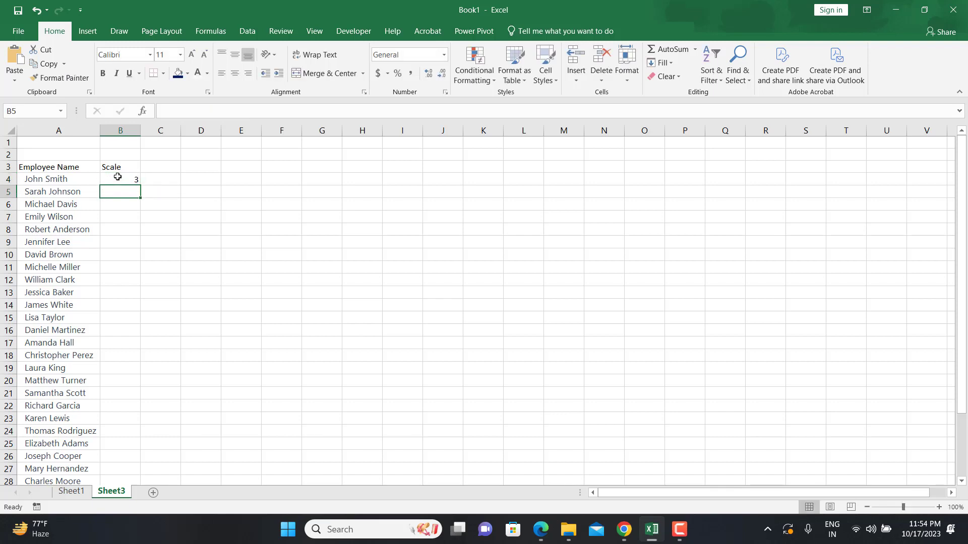
# Fill the RANDBETWEEN formula down column B for all employees, through row 33
pyautogui.click(118, 176)
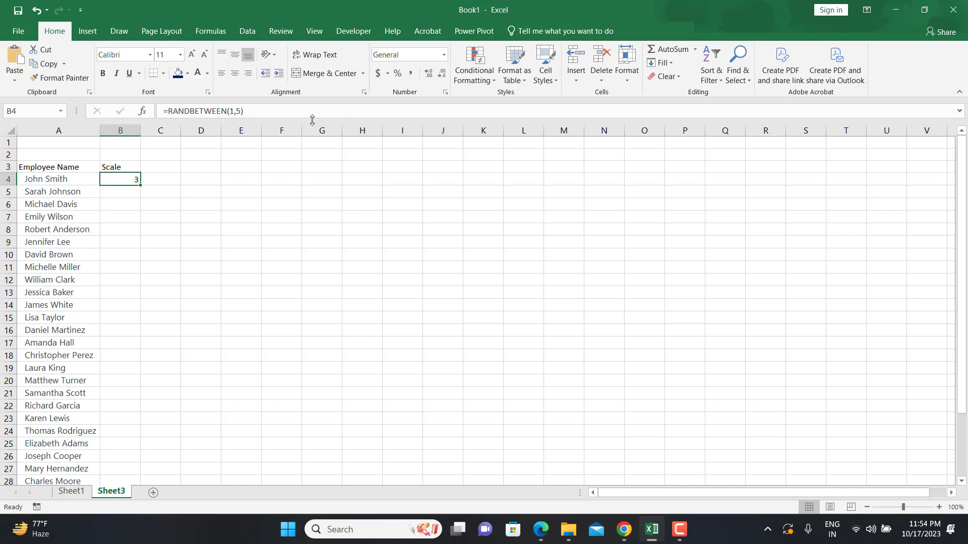
pyautogui.click(299, 107)
pyautogui.press('Return')
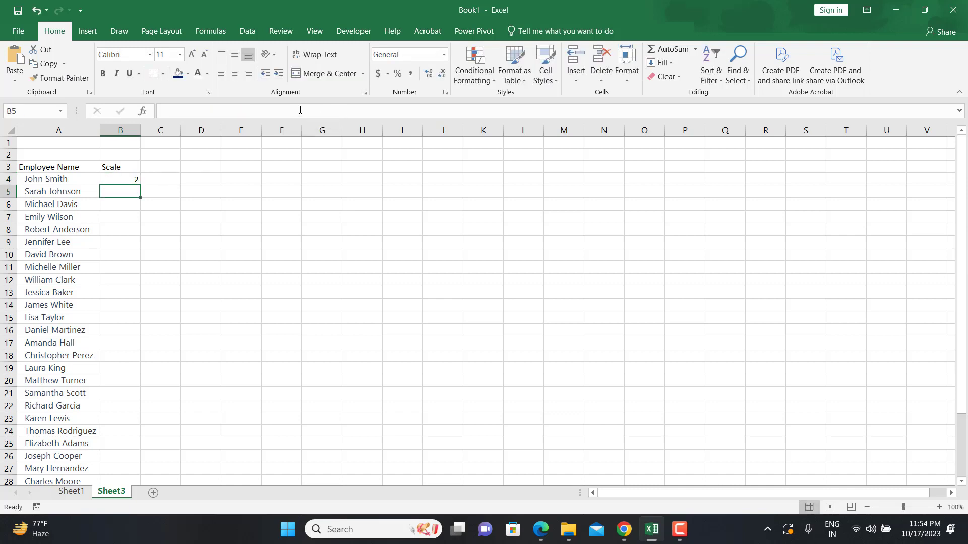
pyautogui.click(114, 180)
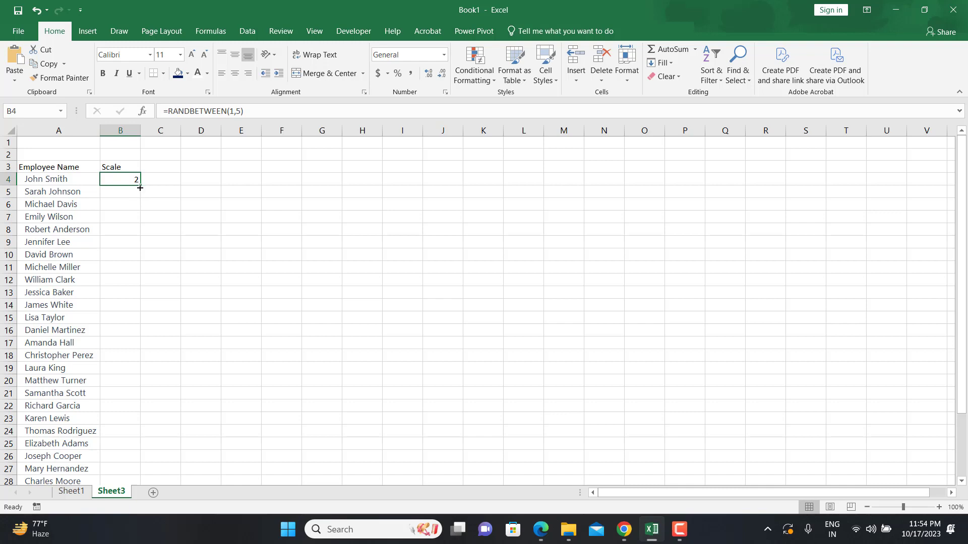
pyautogui.doubleClick(139, 188)
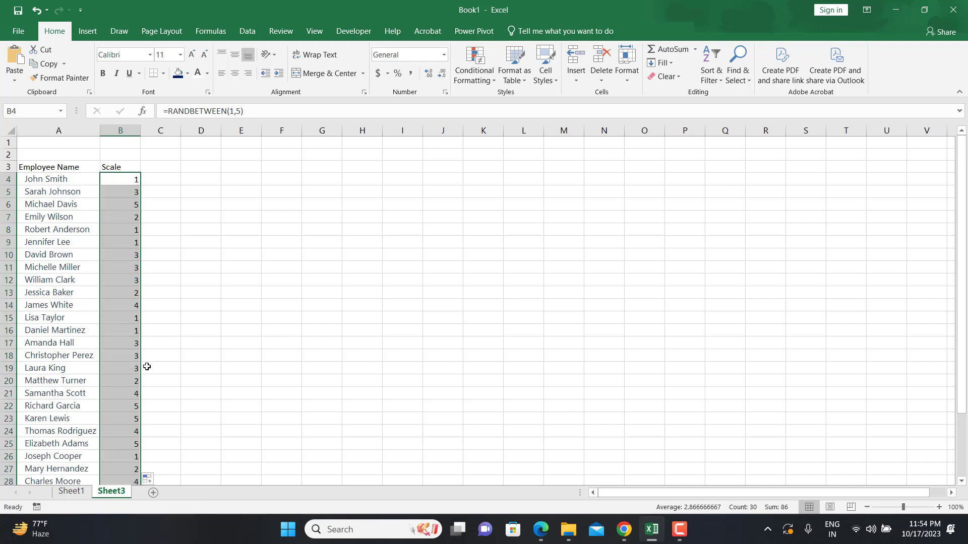
pyautogui.scroll(-3, 153, 365)
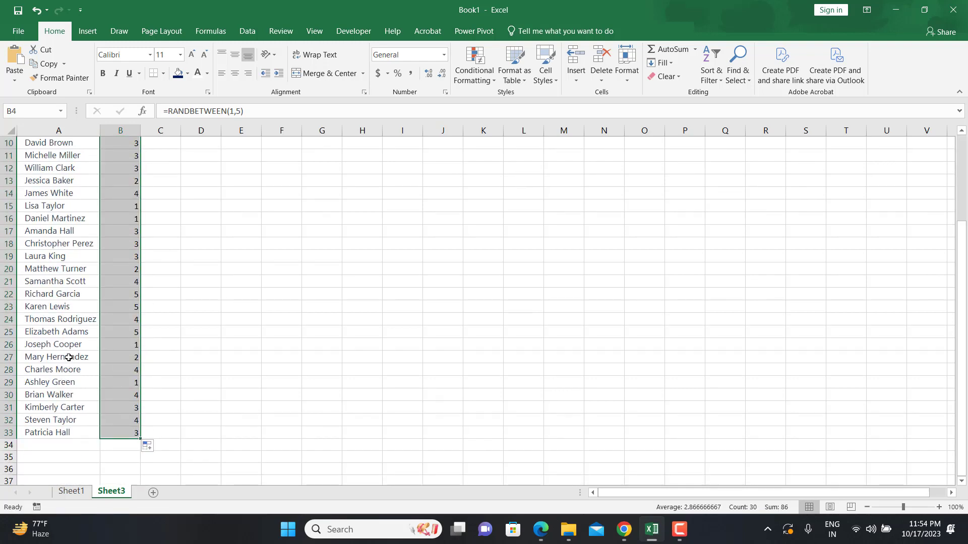
pyautogui.scroll(3, 183, 323)
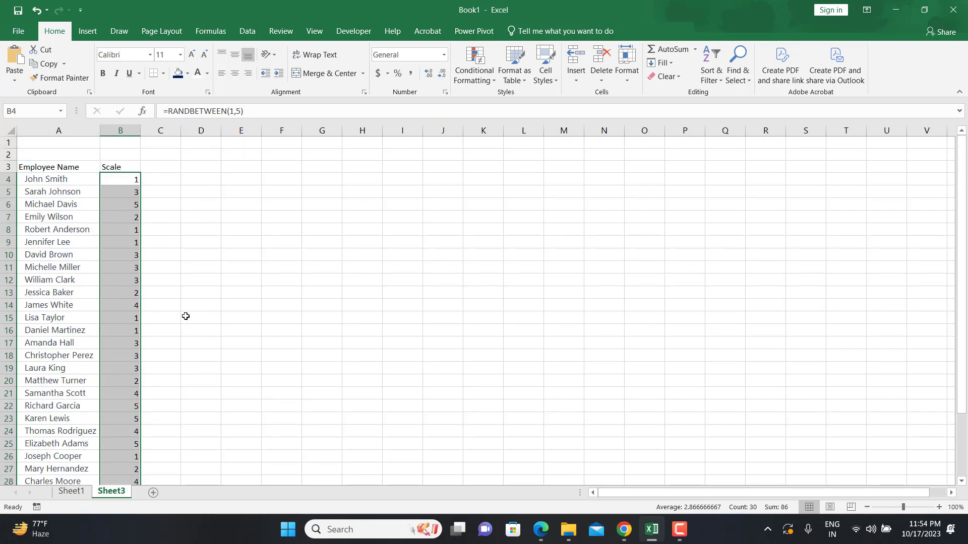
# Convert the Scale column's RANDBETWEEN results into static numbers by pasting them back as values
pyautogui.hotkey('ctrl', 'c')
pyautogui.click(125, 182)
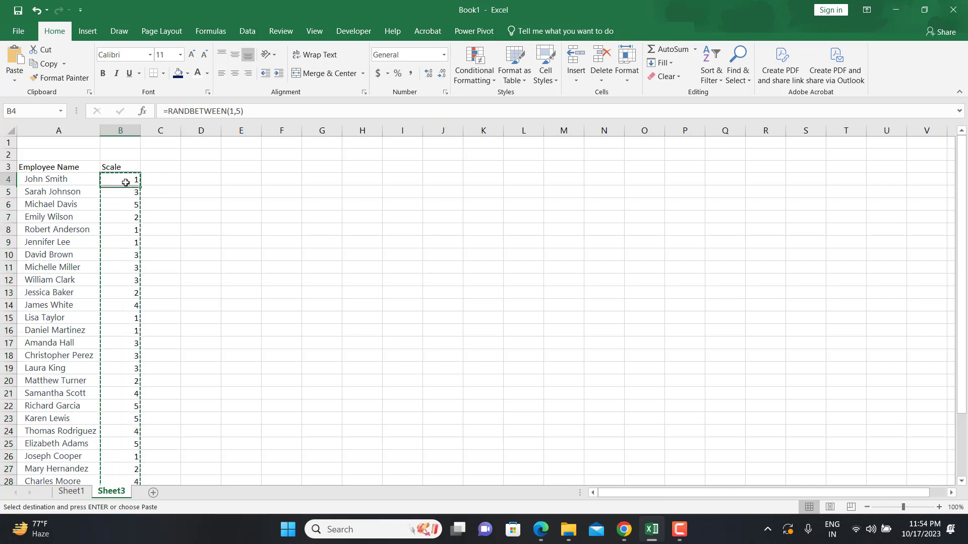
pyautogui.rightClick(125, 182)
pyautogui.click(171, 237)
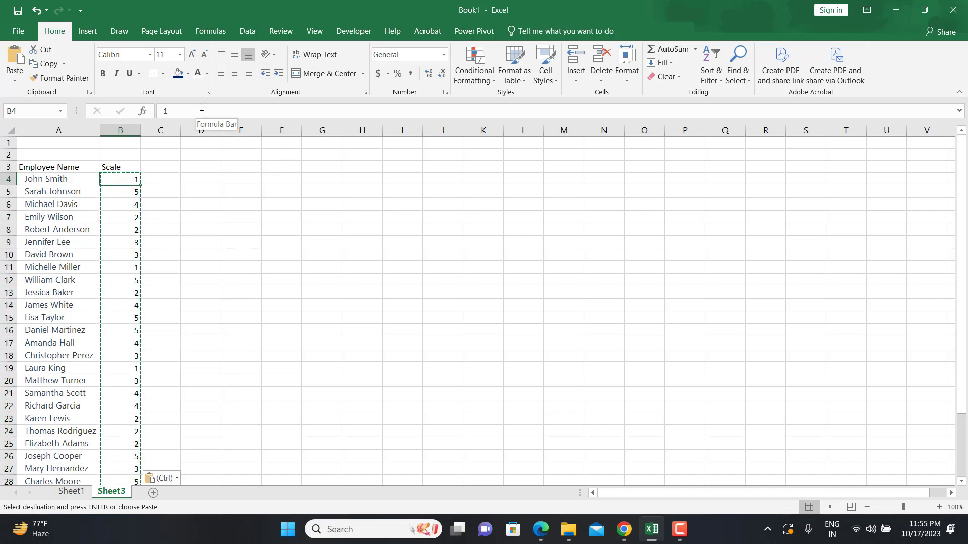
# Enter the header "Rating" in cell C3
pyautogui.click(164, 167)
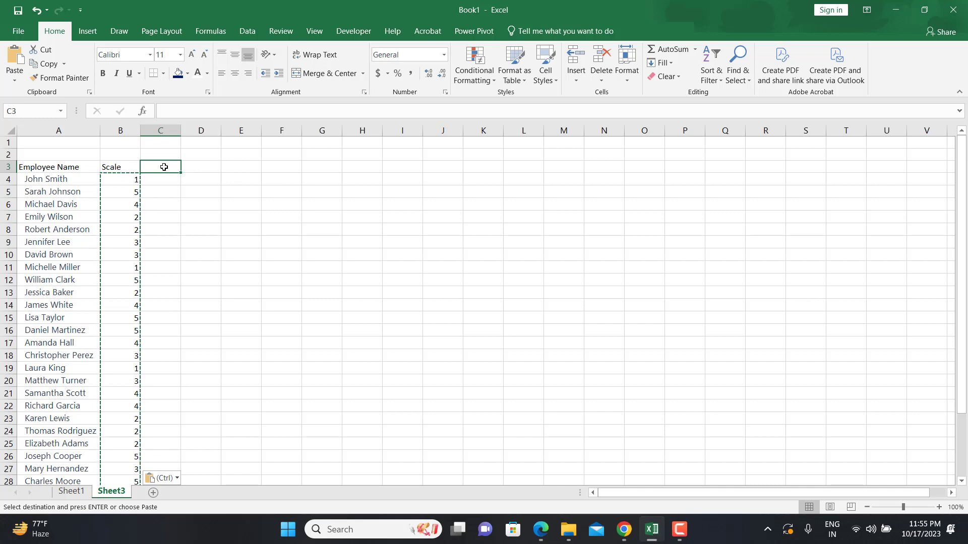
pyautogui.write('Rating')
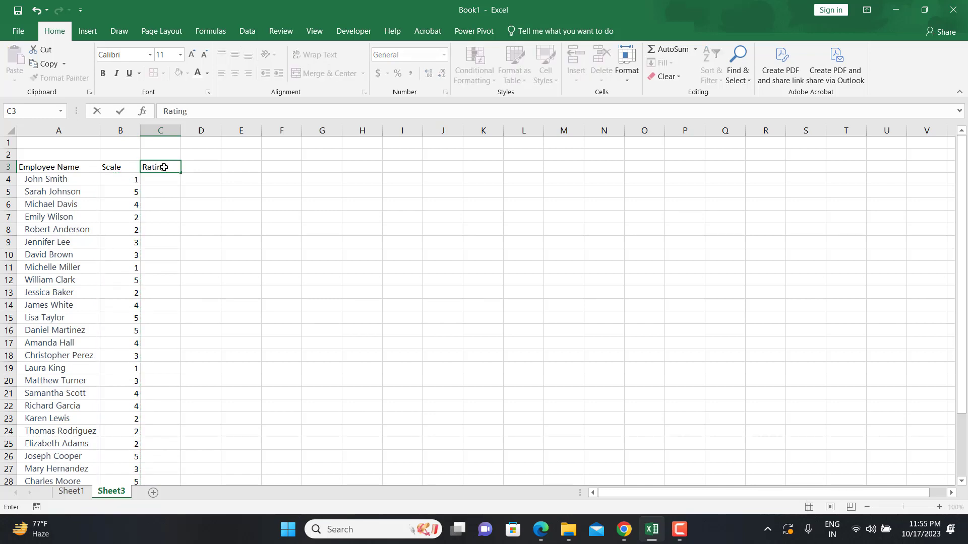
pyautogui.press('Return')
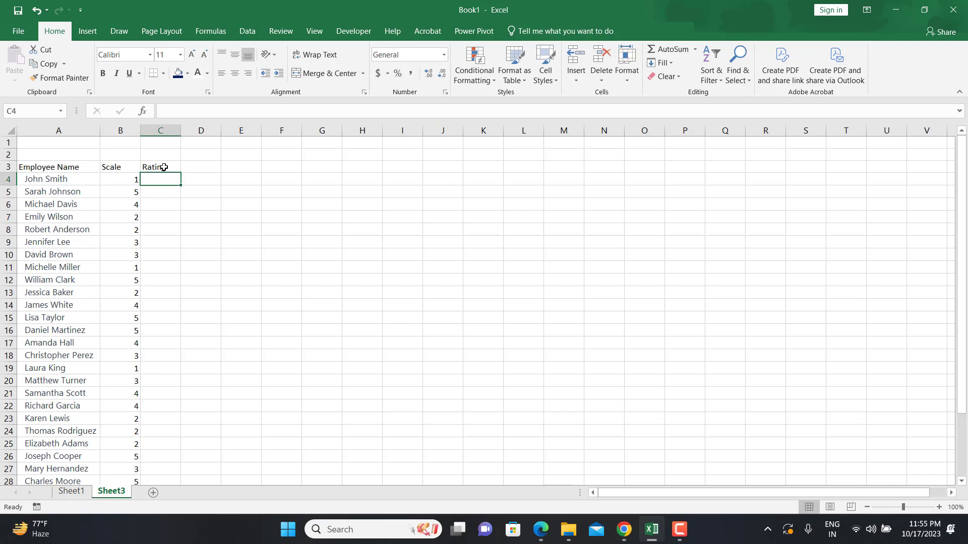
# Enter the formula =SWITCH(B4,1,"Poor",2,"Average",3, "Good", 4,"Very Good", 5, "Excellent") in cell C4
pyautogui.write('=')
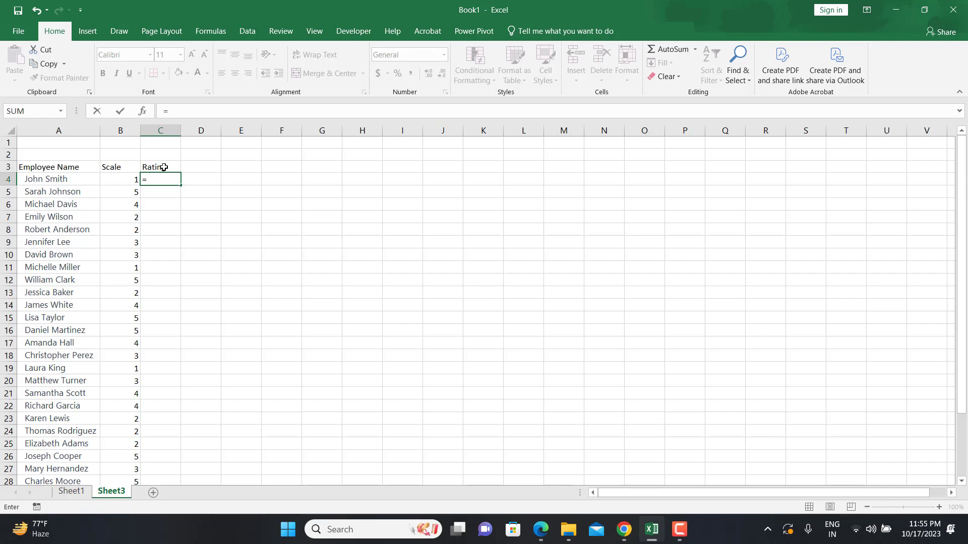
pyautogui.write('switc')
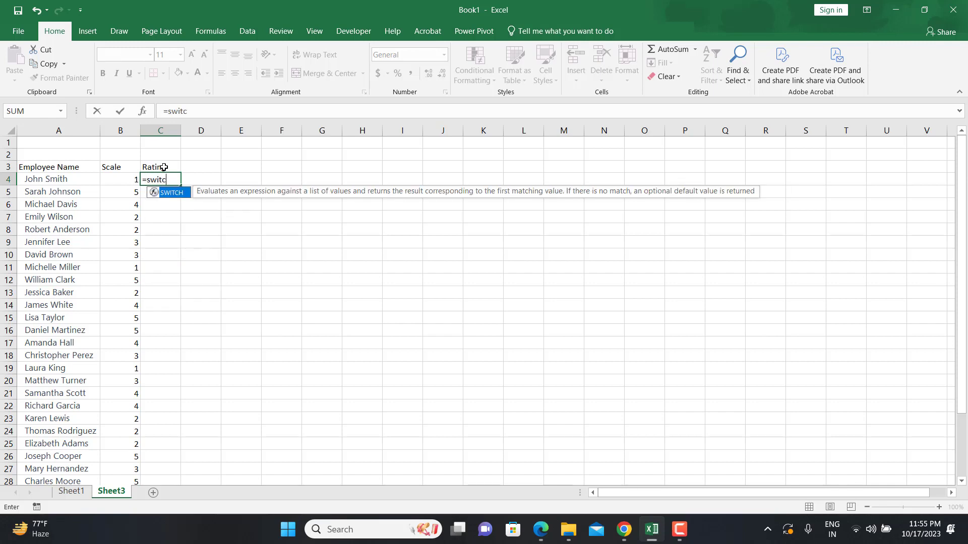
pyautogui.press('Tab')
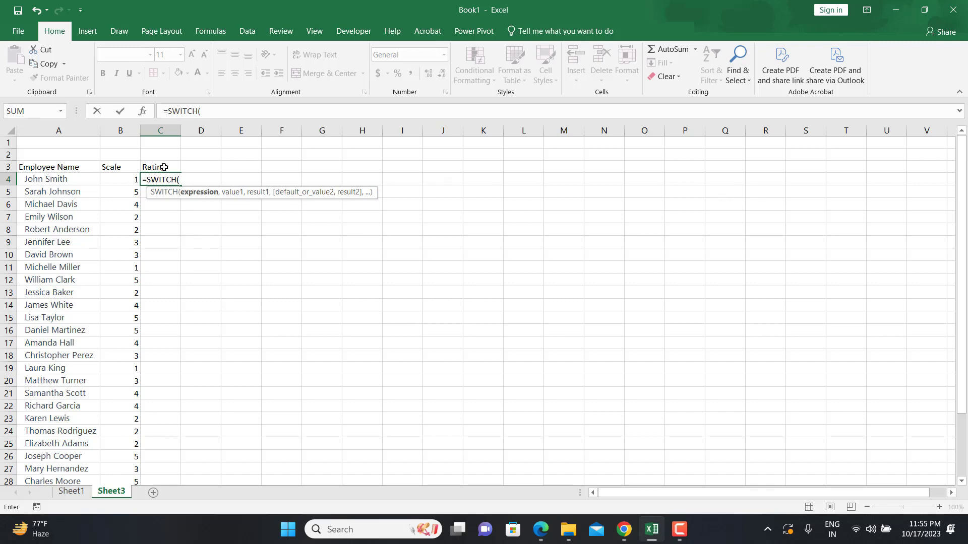
pyautogui.click(119, 179)
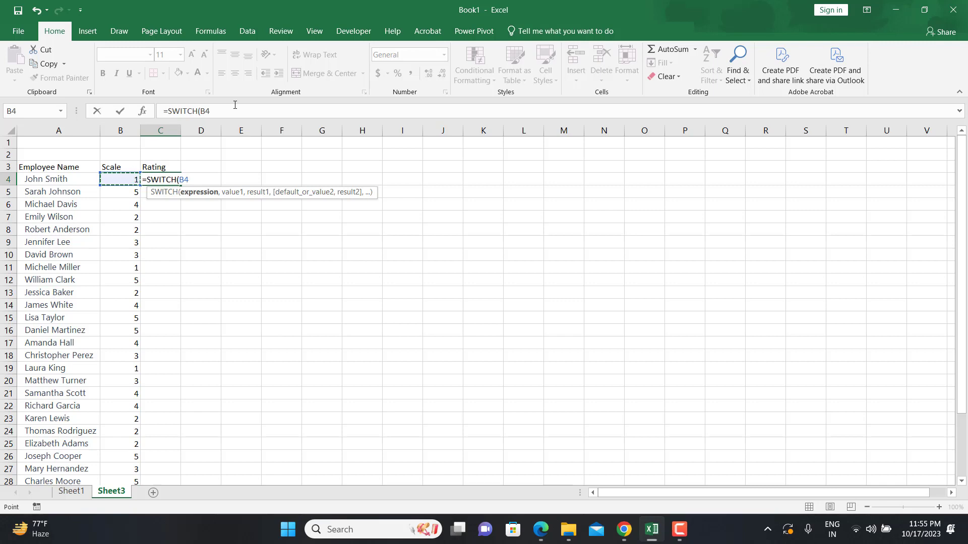
pyautogui.write(',')
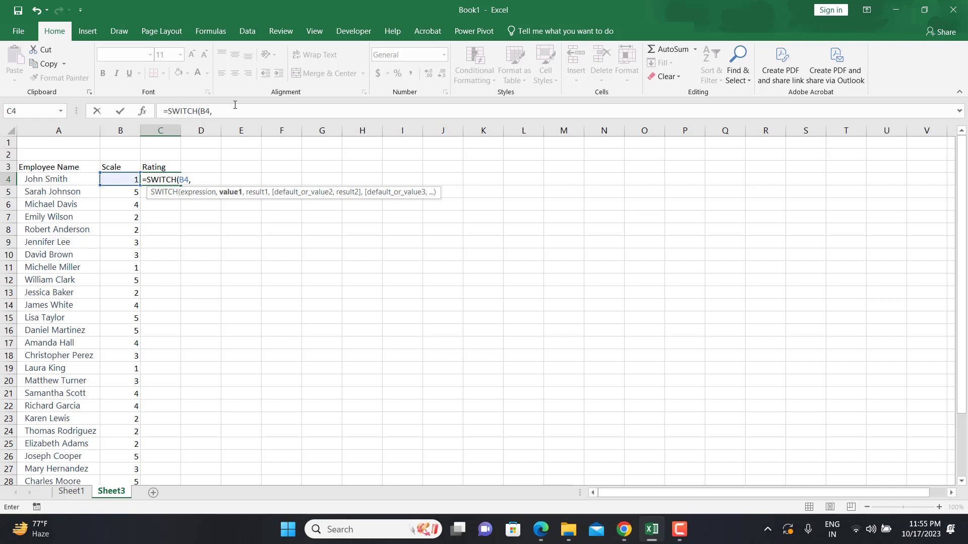
pyautogui.write('1,"')
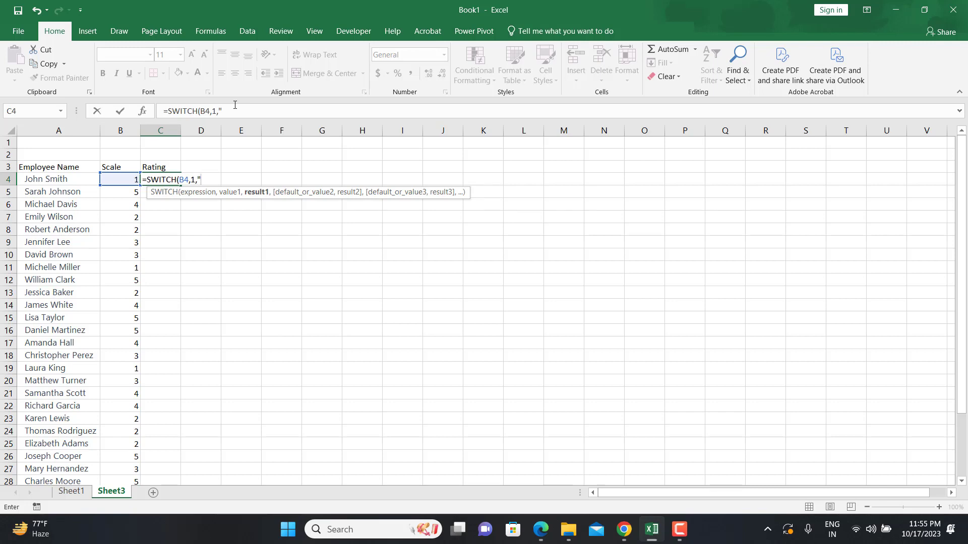
pyautogui.write('Poor",')
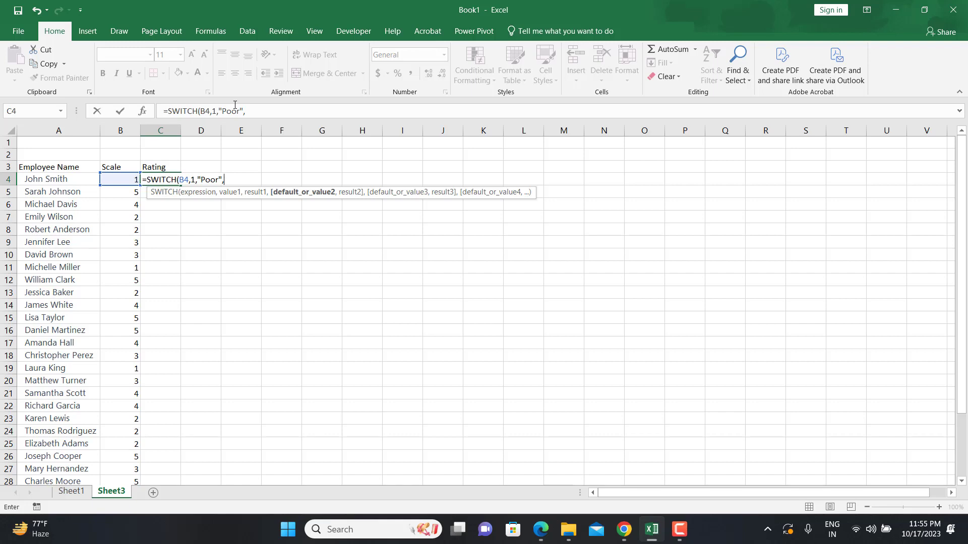
pyautogui.write('2,')
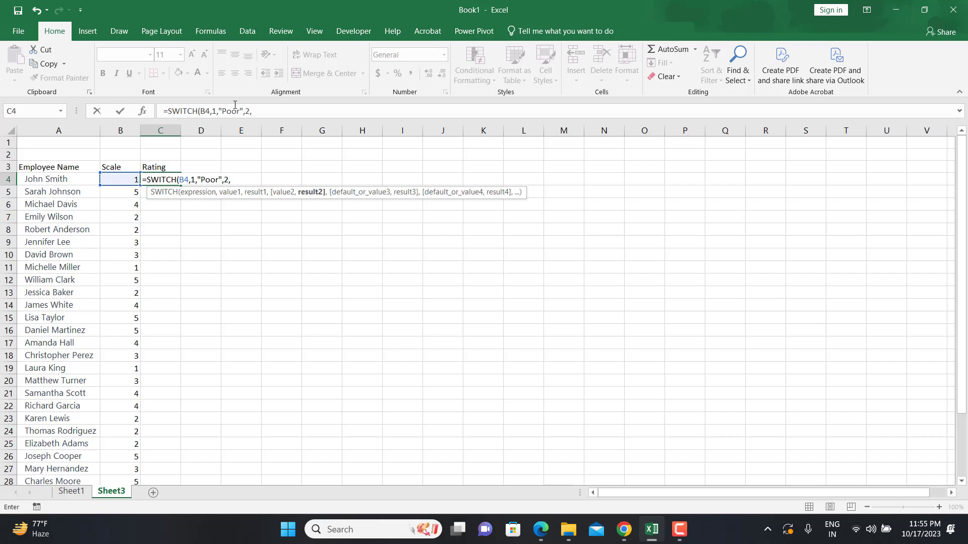
pyautogui.write('"')
pyautogui.write('G')
pyautogui.write('ood')
pyautogui.press('BackSpace')
pyautogui.press('BackSpace')
pyautogui.press('BackSpace')
pyautogui.press('BackSpace')
pyautogui.write('Average",')
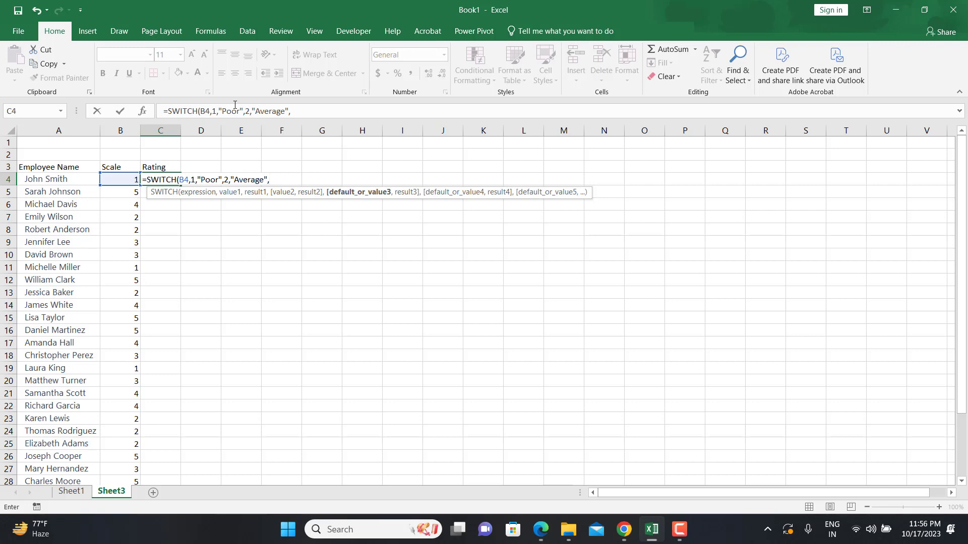
pyautogui.write('3, "G')
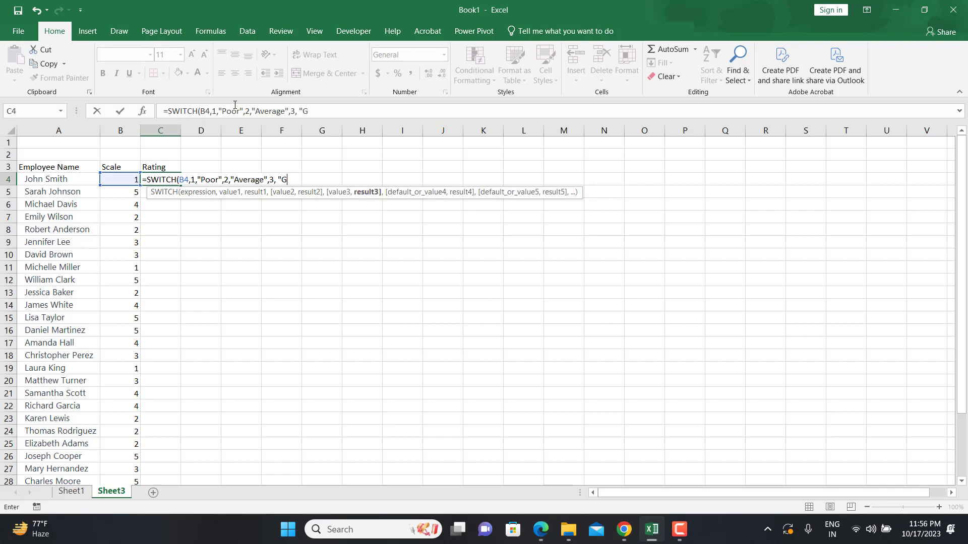
pyautogui.write('ood", 4')
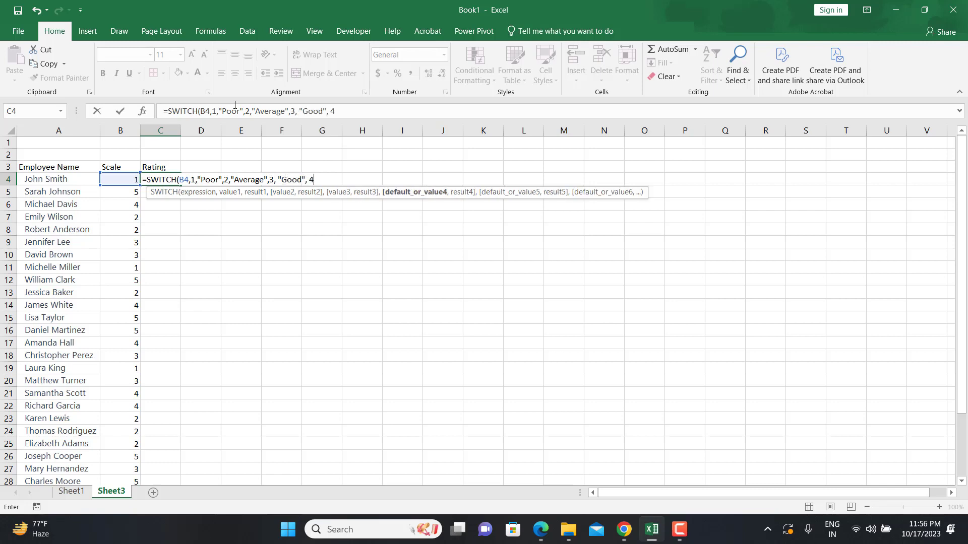
pyautogui.write(',"Very ')
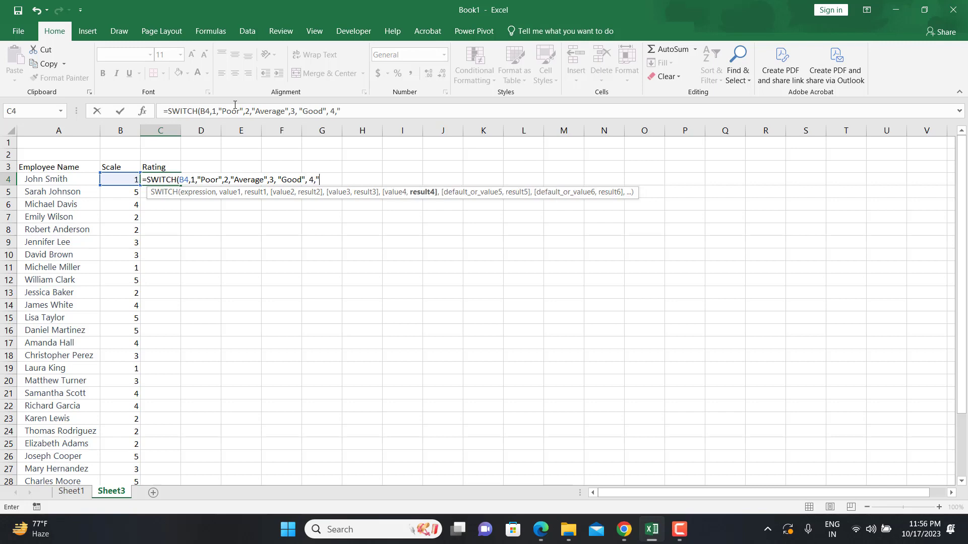
pyautogui.write('Good", ')
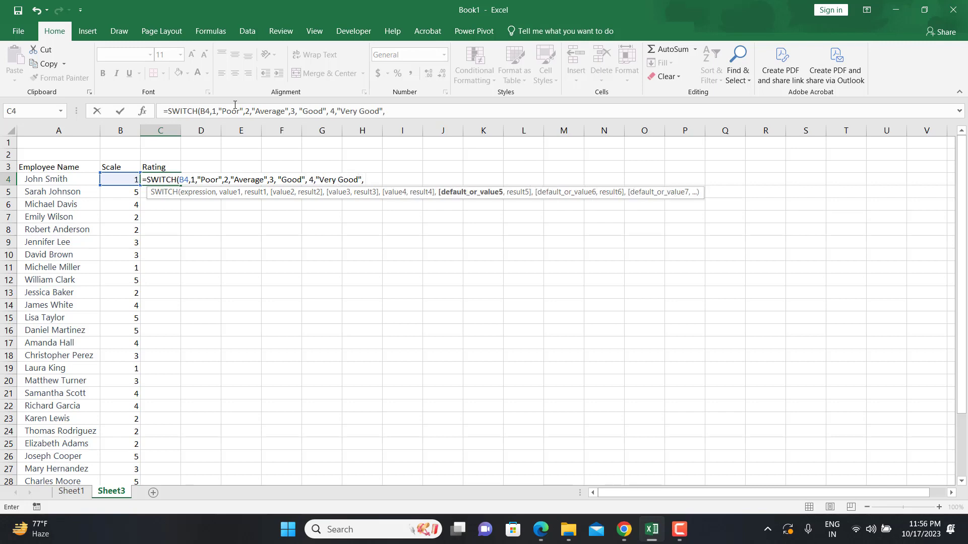
pyautogui.write('5, "')
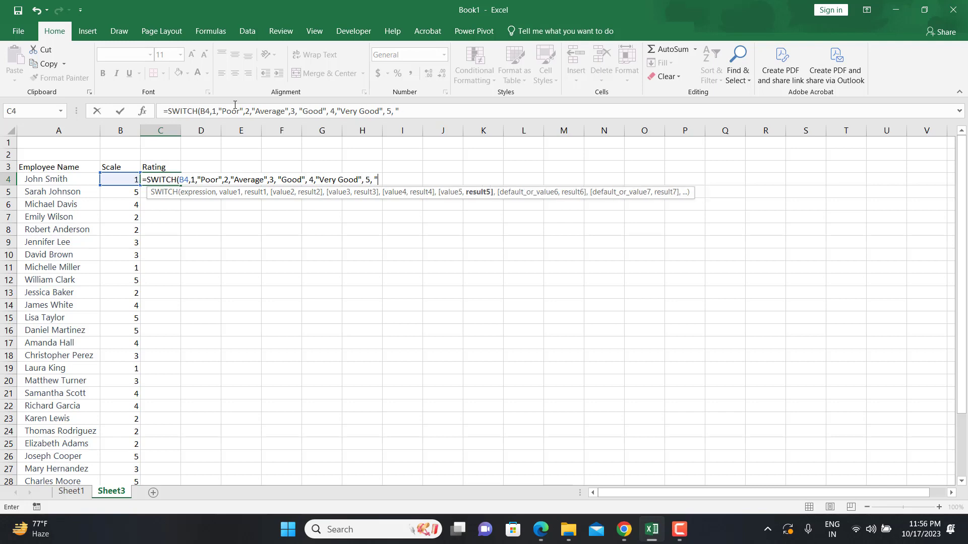
pyautogui.write('Excellent")')
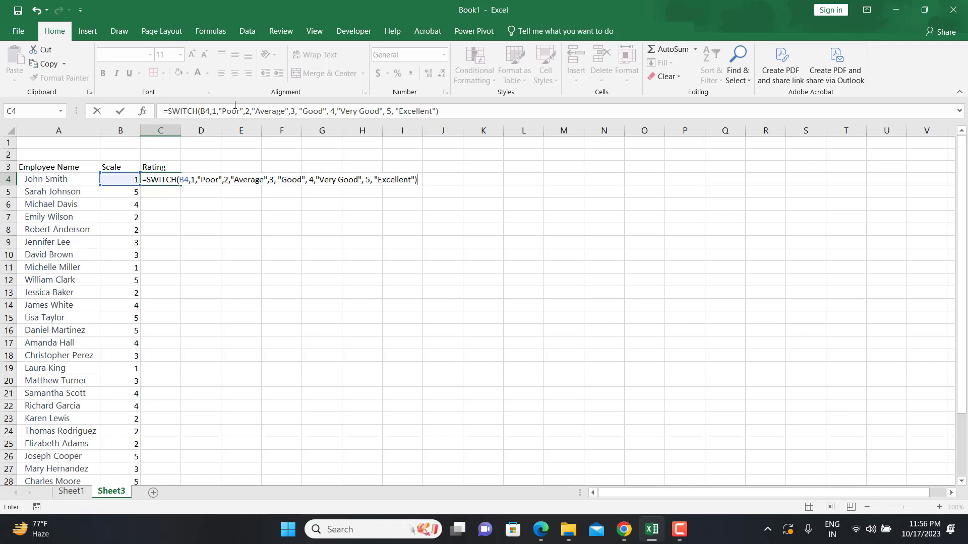
pyautogui.press('Return')
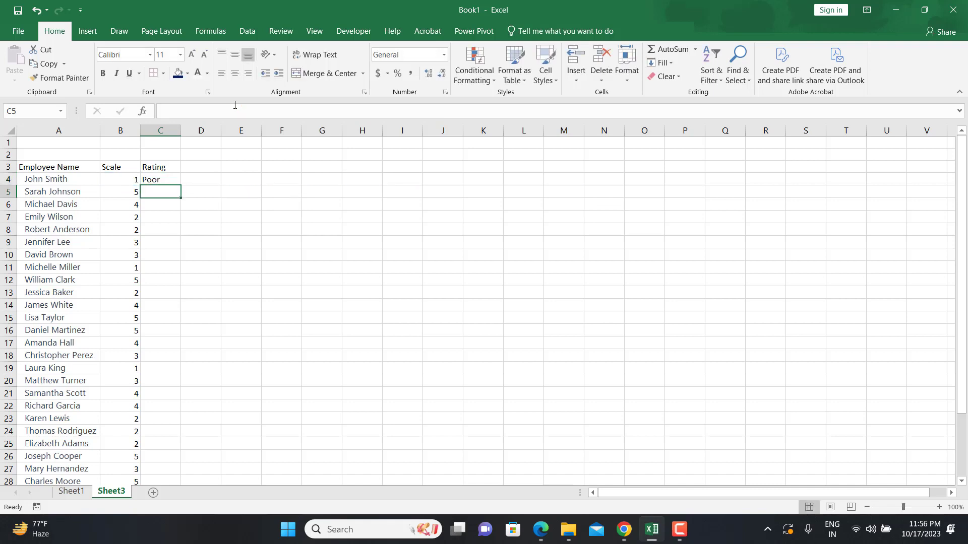
# Fill the SWITCH formula down column C for all employees
pyautogui.click(107, 182)
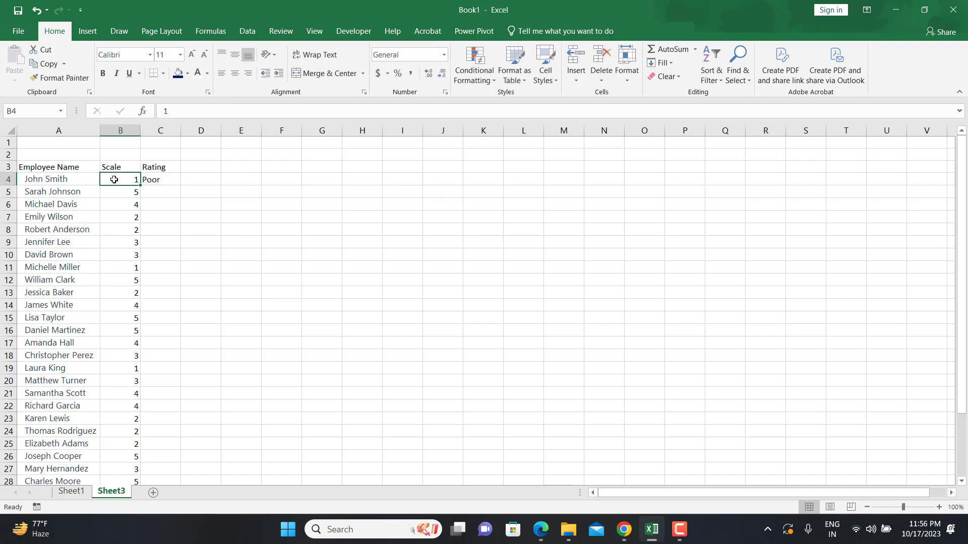
pyautogui.click(170, 179)
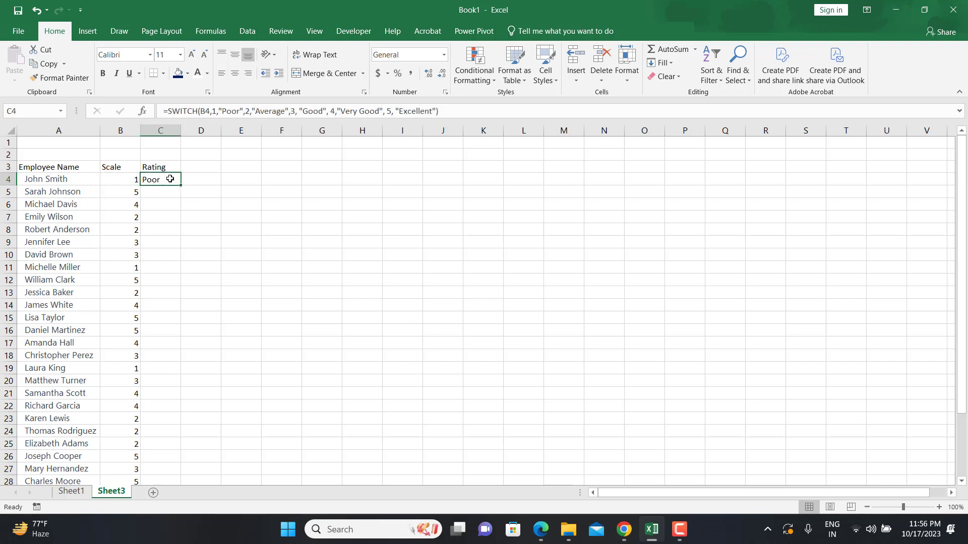
pyautogui.doubleClick(181, 186)
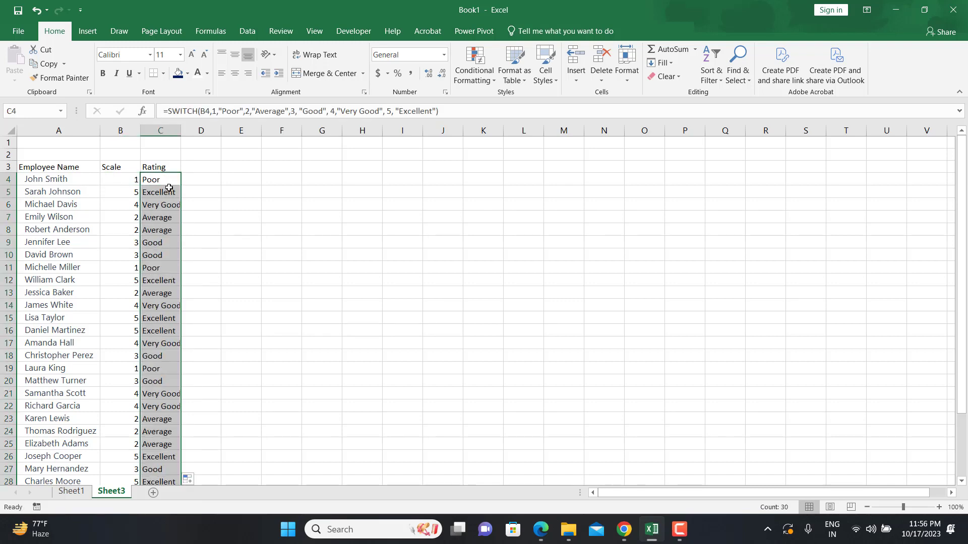
# Enter the label "Switch Functions" in cell C2 and autofit column C's width
pyautogui.click(158, 154)
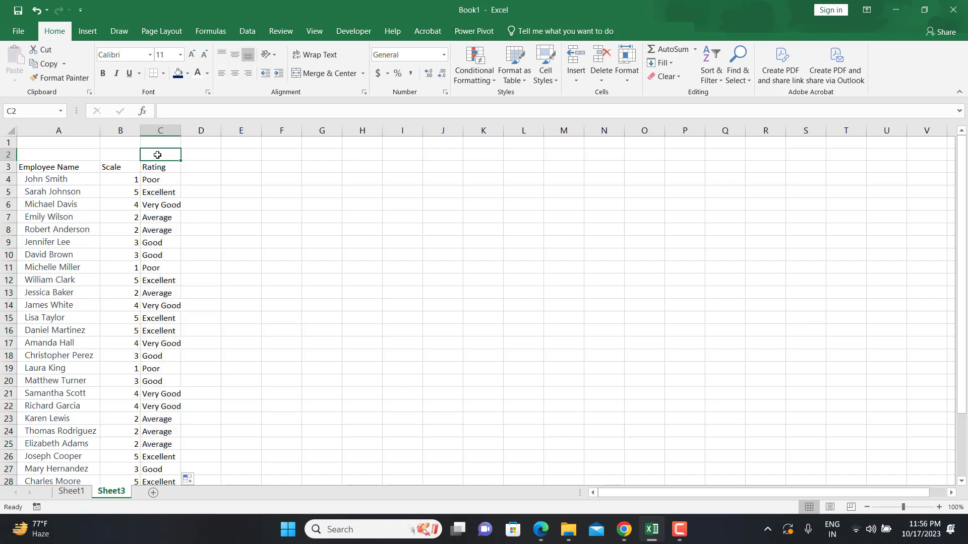
pyautogui.write('Swi')
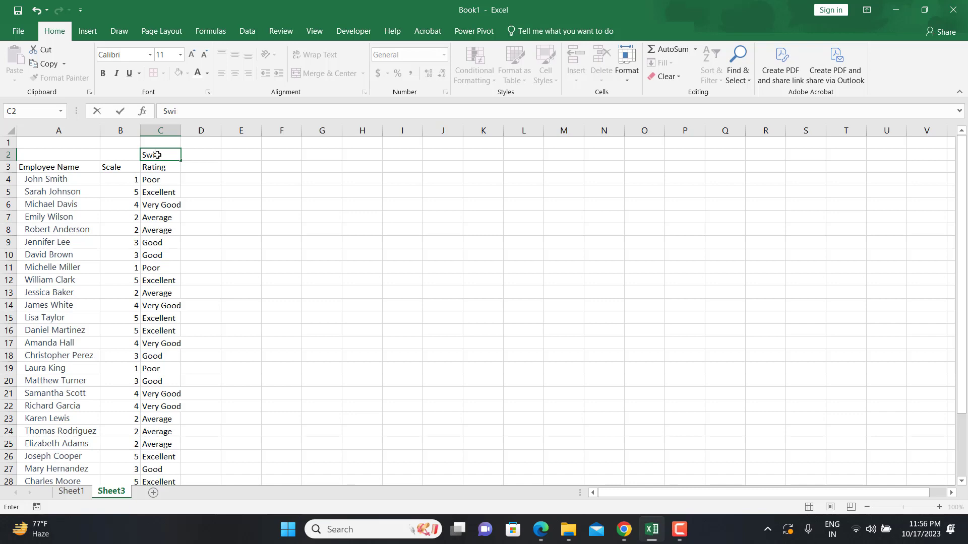
pyautogui.write('tch Functions')
pyautogui.click(177, 132)
pyautogui.doubleClick(181, 132)
# Enter the label "IFS" in cell D2
pyautogui.click(220, 159)
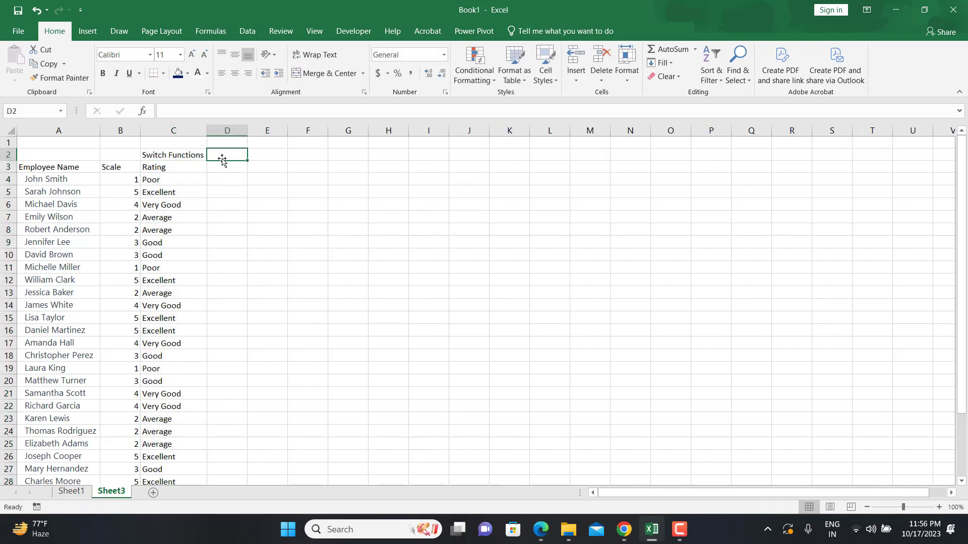
pyautogui.write('IFS')
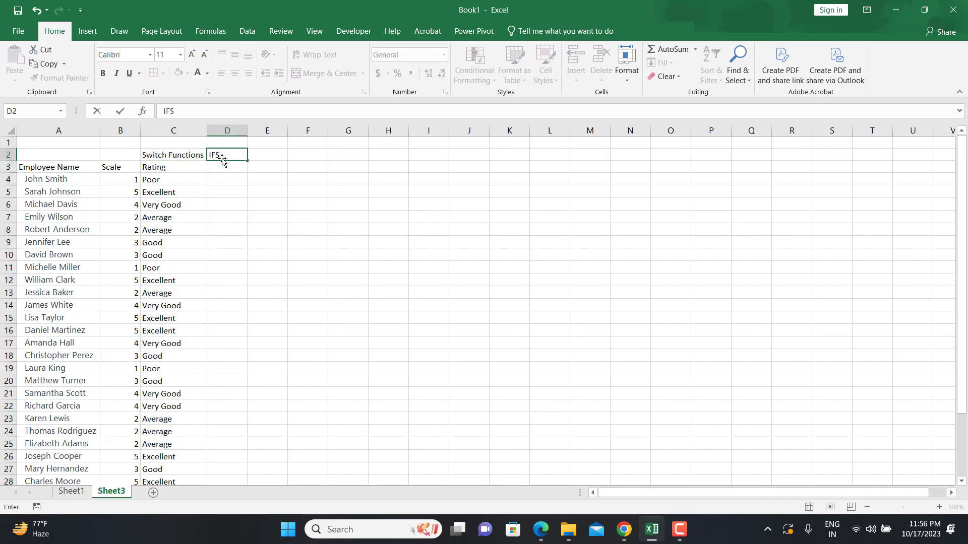
pyautogui.press('Return')
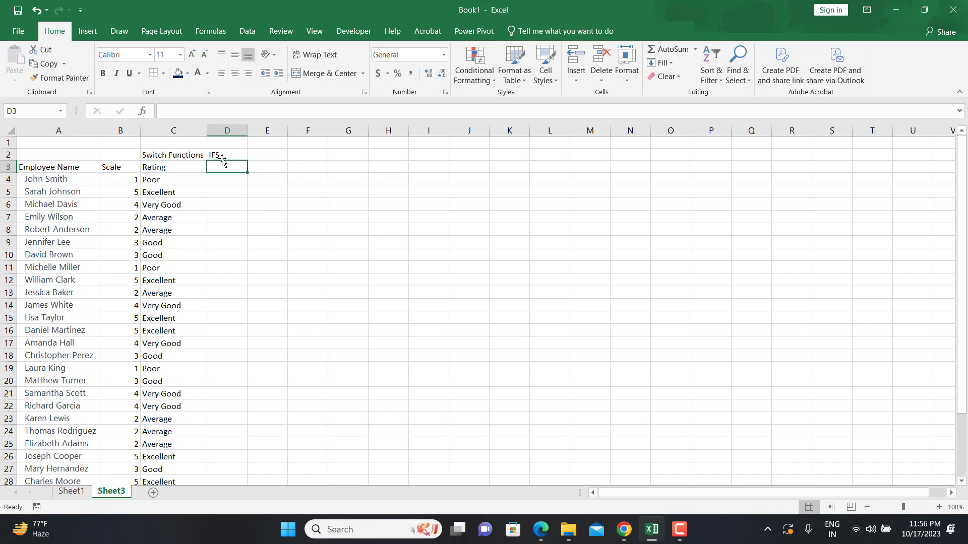
pyautogui.press('Return')
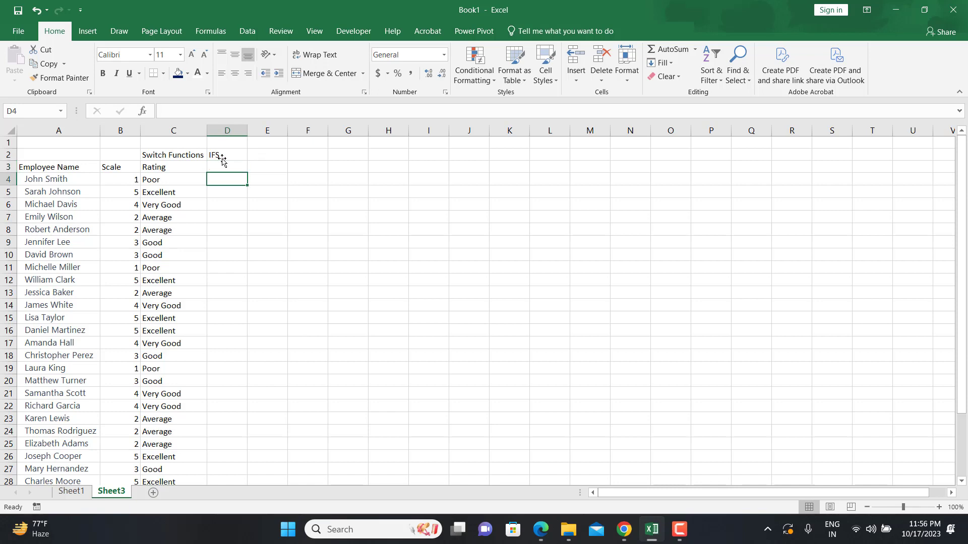
# Enter the header "Rating" in cell D3
pyautogui.press('Up')
pyautogui.write('Rating')
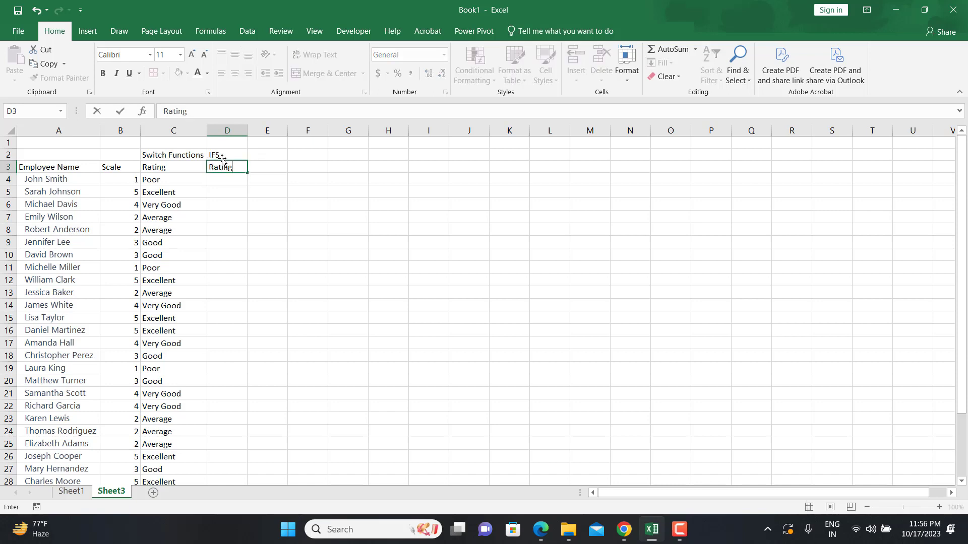
pyautogui.press('Return')
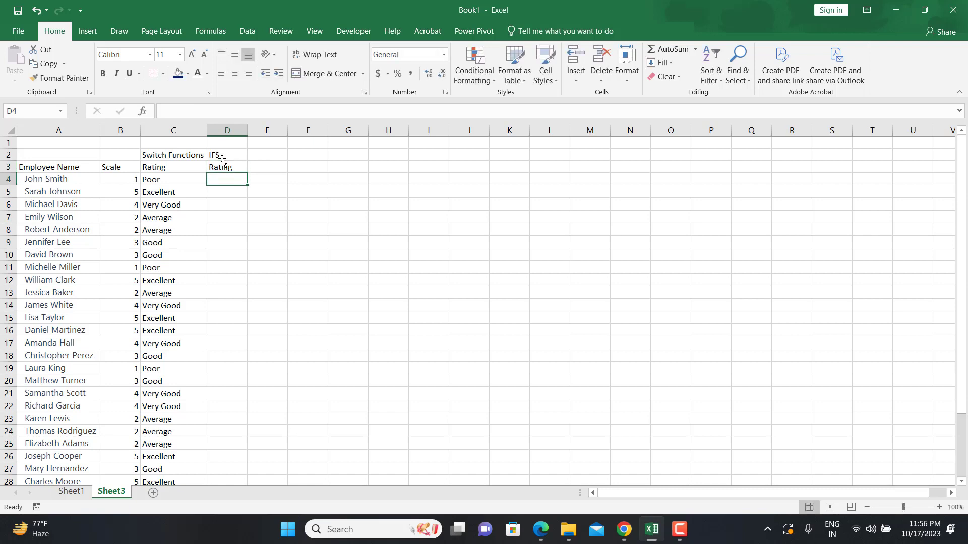
# Begin an IFS formula in D4 that returns "Poor" when B4=1 and "Average" when B4=2
pyautogui.write('=ifs')
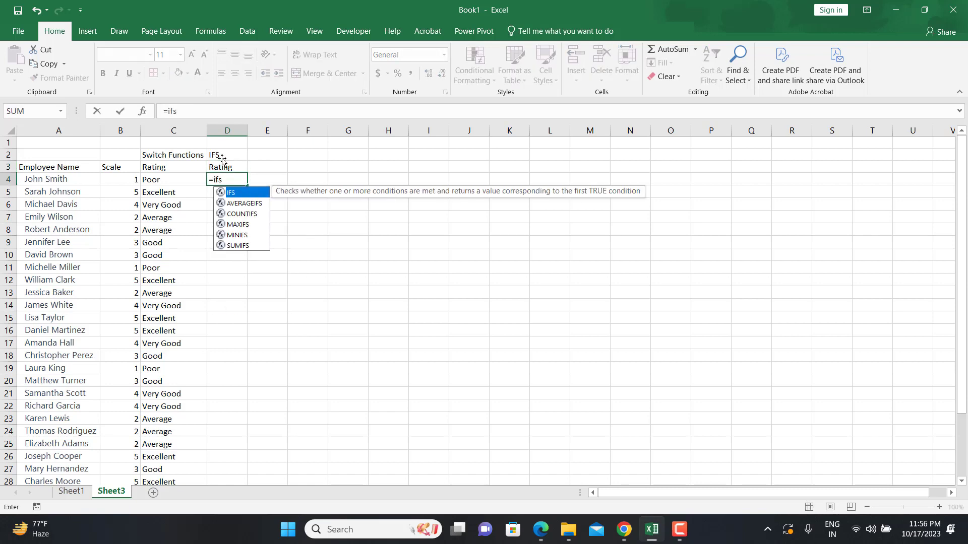
pyautogui.press('Tab')
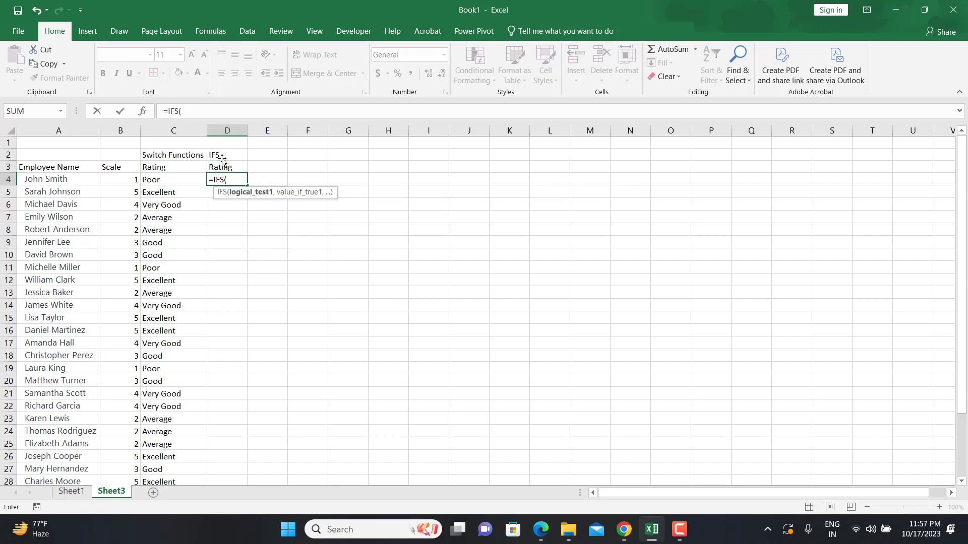
pyautogui.click(113, 179)
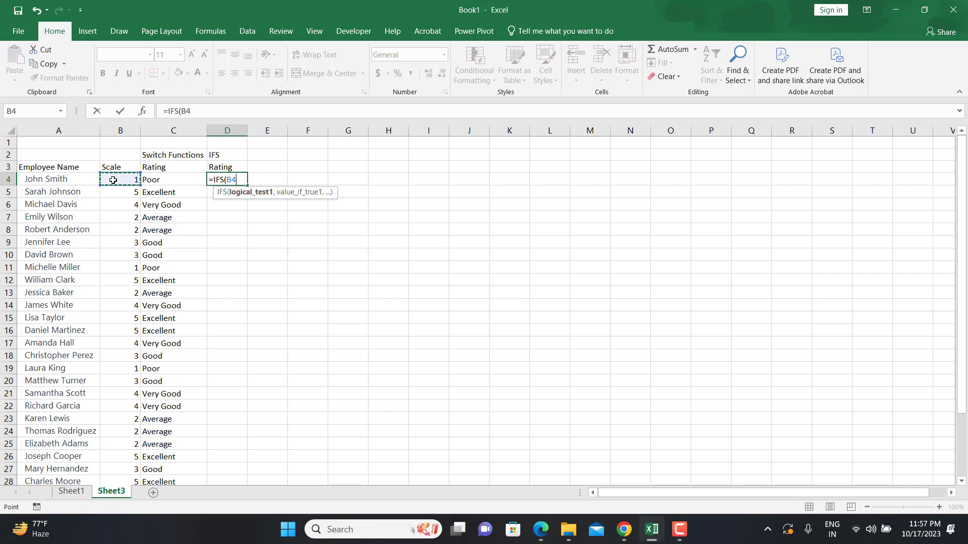
pyautogui.write('=1,"Po')
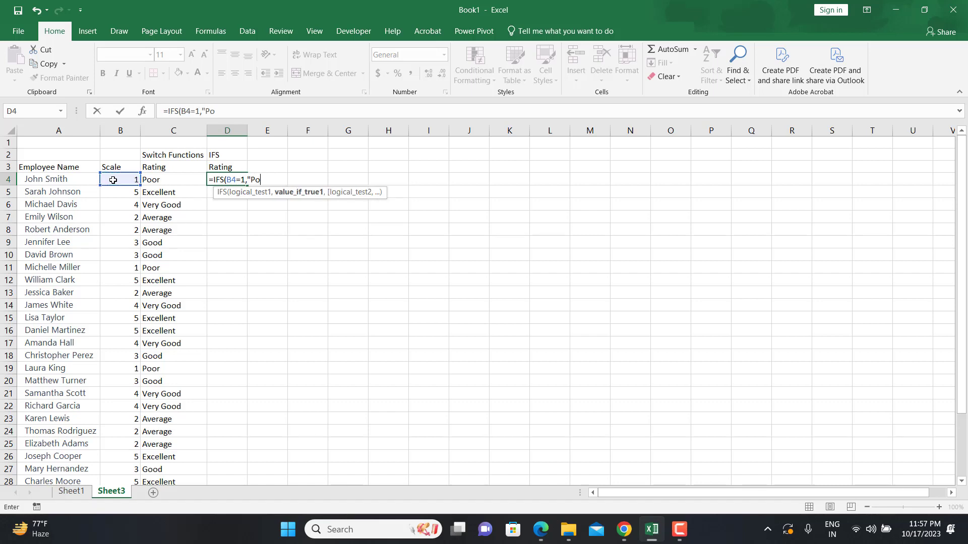
pyautogui.write('or",')
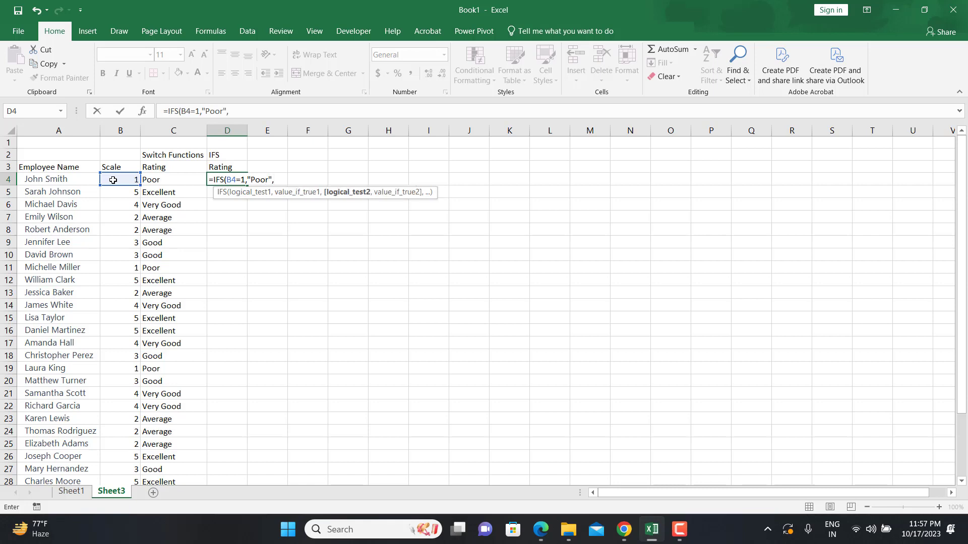
pyautogui.click(113, 181)
pyautogui.write('=2')
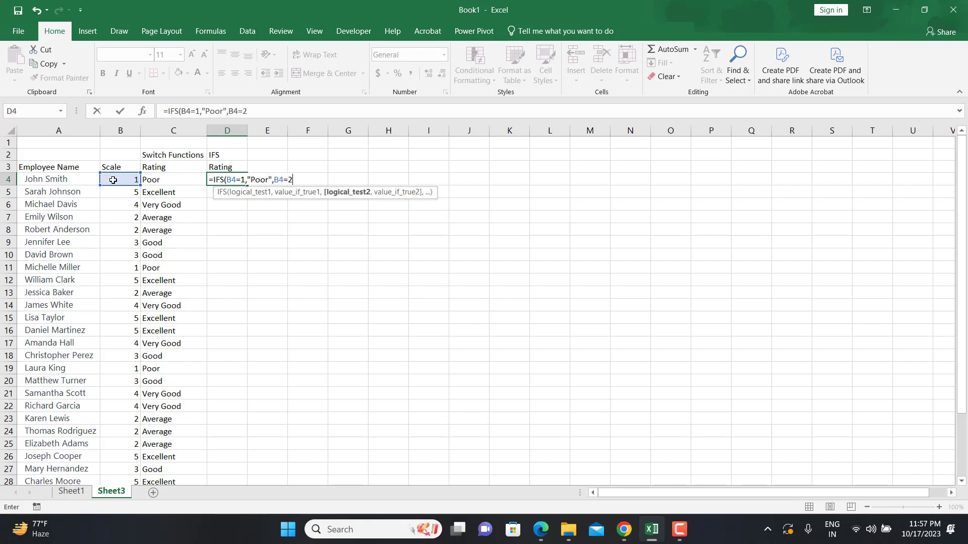
pyautogui.write(',"')
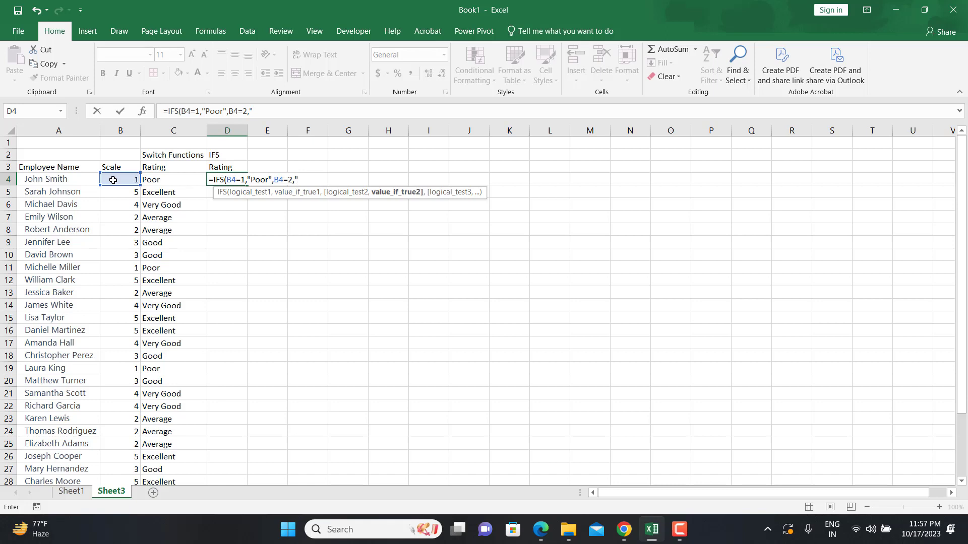
pyautogui.write('Average",')
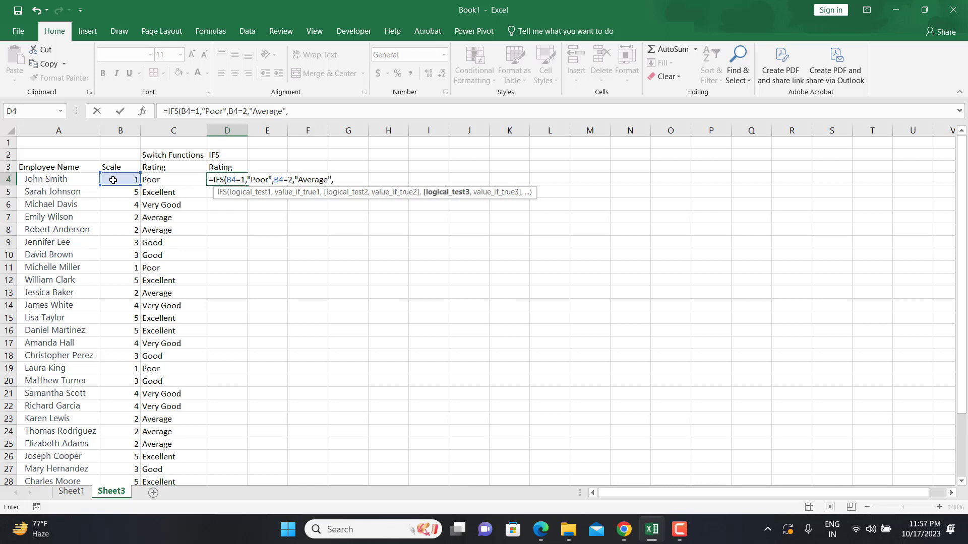
# Complete the IFS formula with B4=3 "Good", B4=4 "Very Good" and B4=5 "Excellent", and enter it
pyautogui.click(113, 180)
pyautogui.write('=3,')
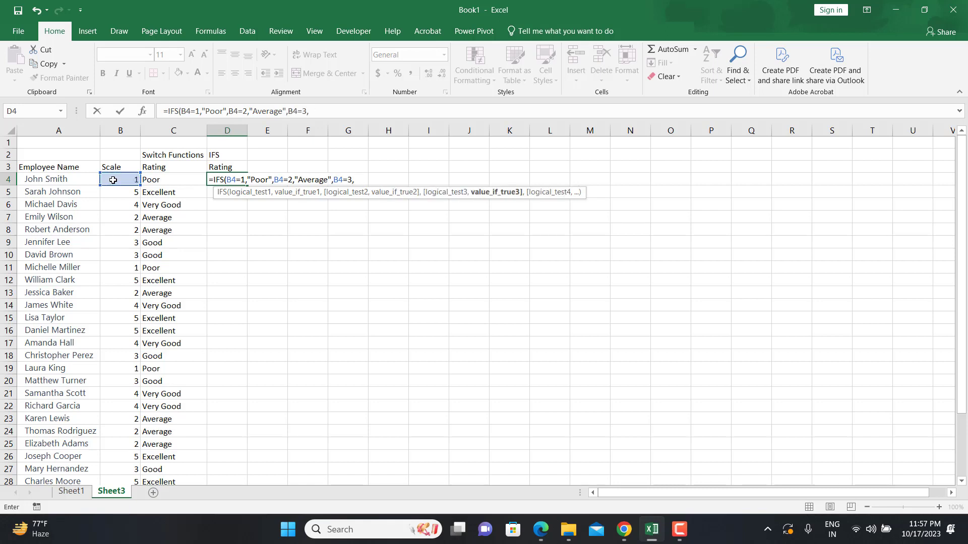
pyautogui.write(' "Good",')
pyautogui.click(113, 180)
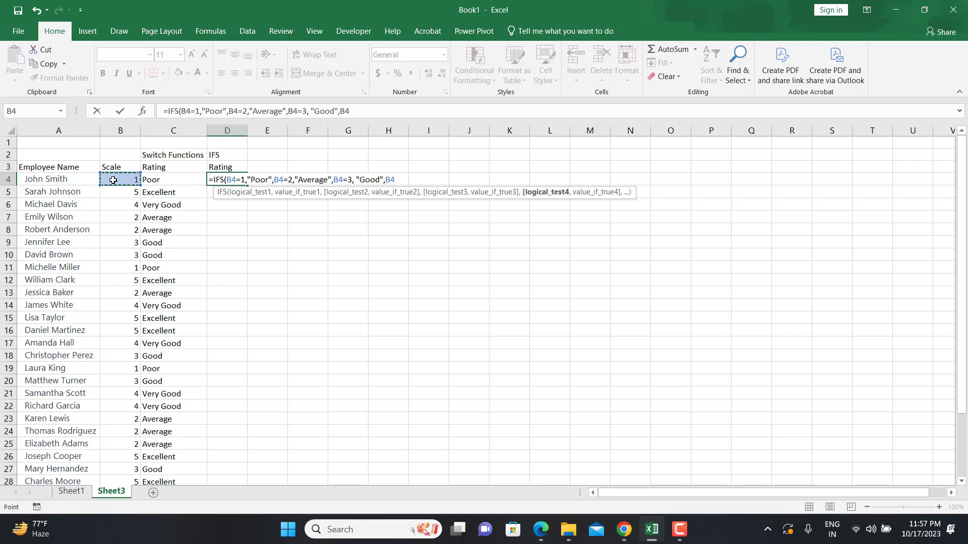
pyautogui.write('=4, ')
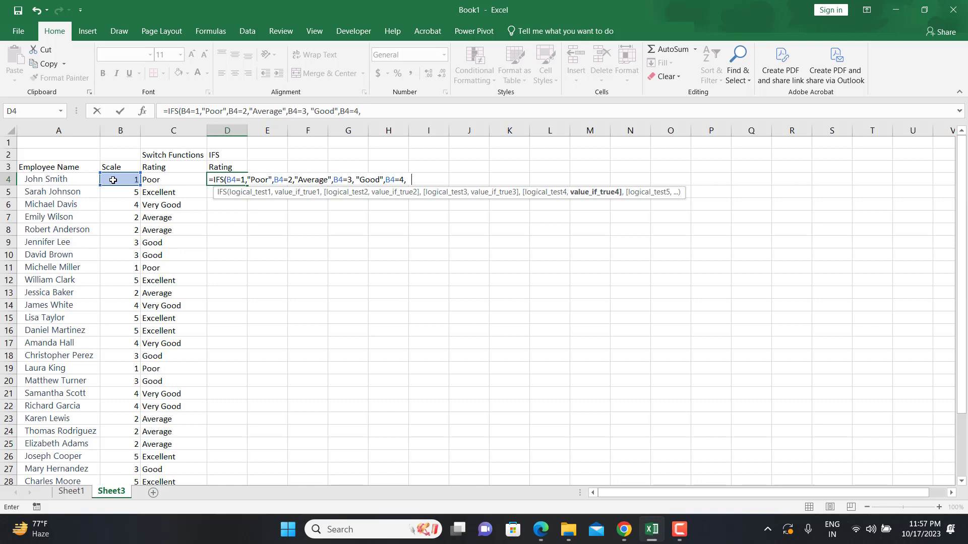
pyautogui.write('"Very Good",')
pyautogui.click(113, 180)
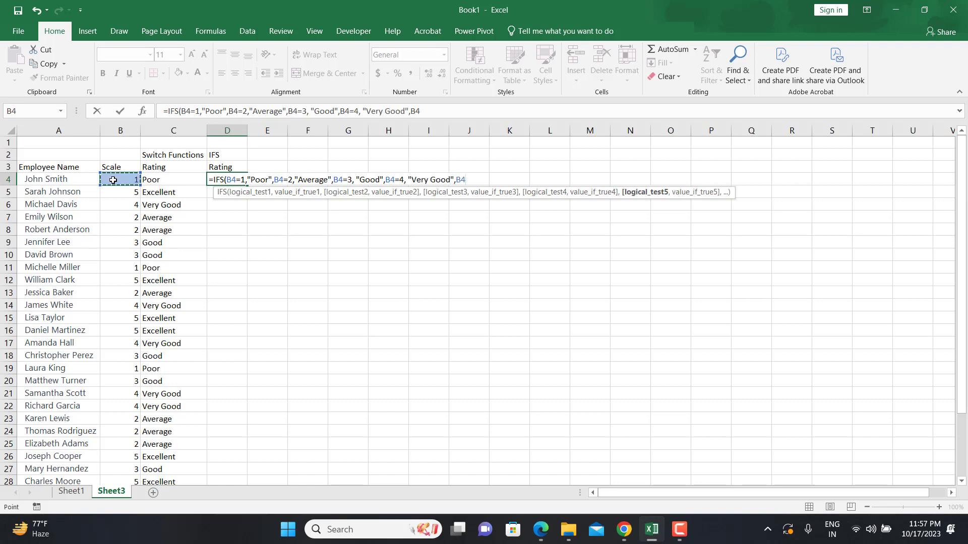
pyautogui.write('=5,')
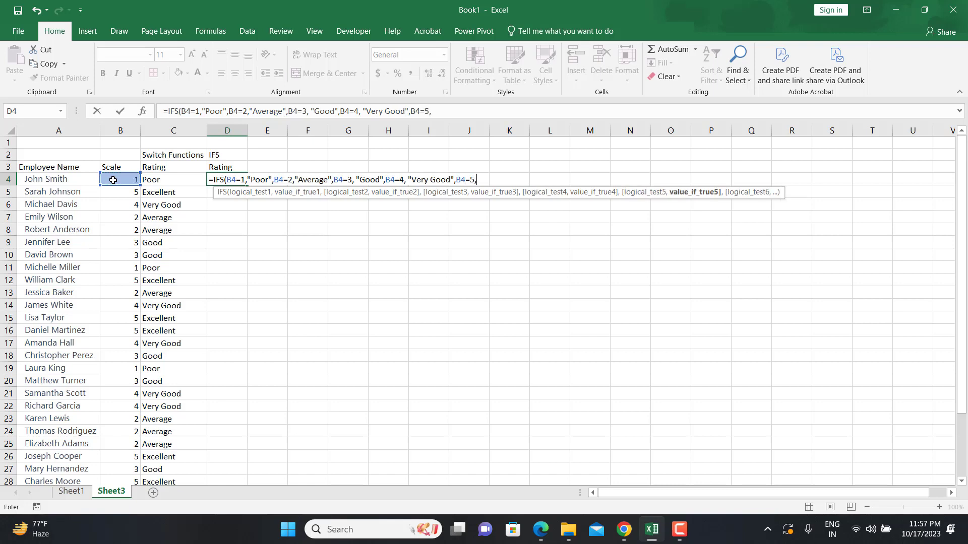
pyautogui.write('"Excellent")')
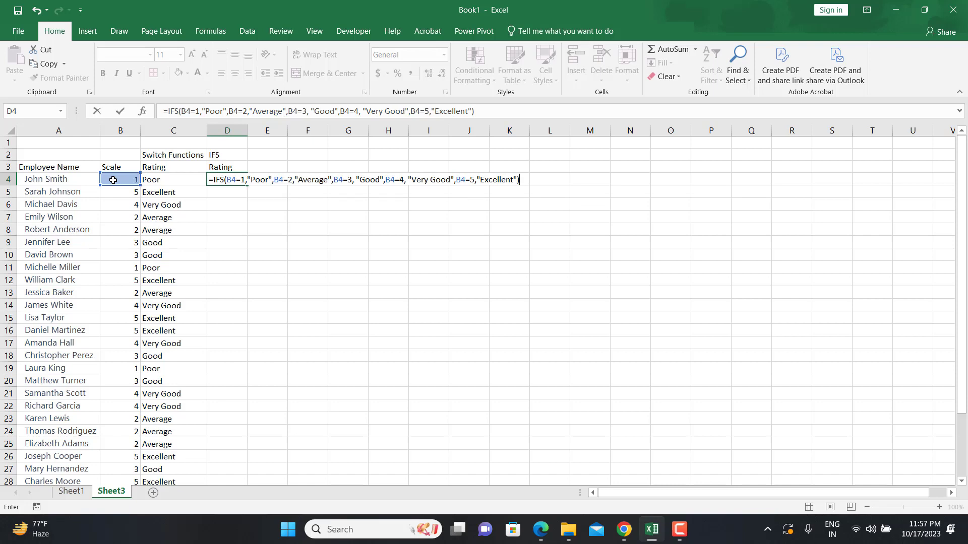
pyautogui.press('Return')
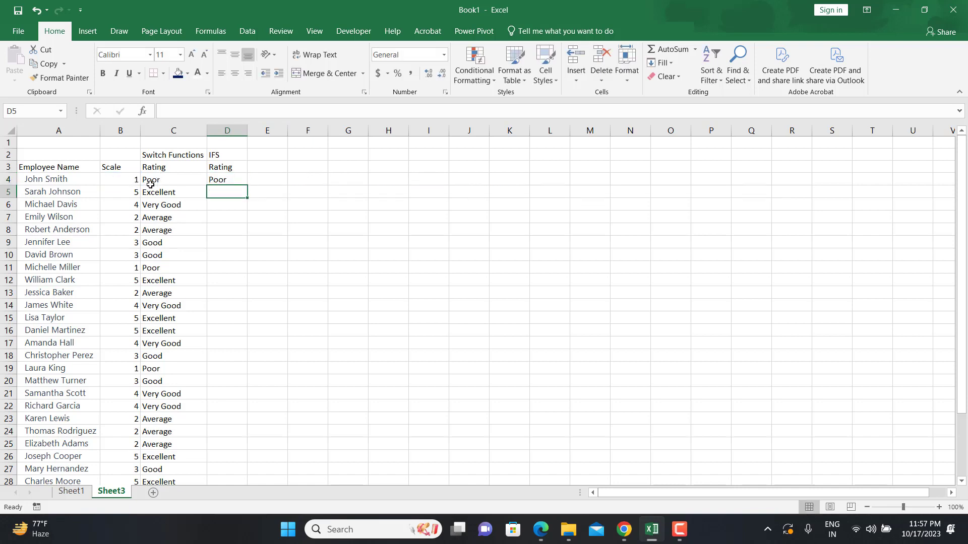
# Fill the IFS formula from D4 down column D for all employees
pyautogui.click(229, 180)
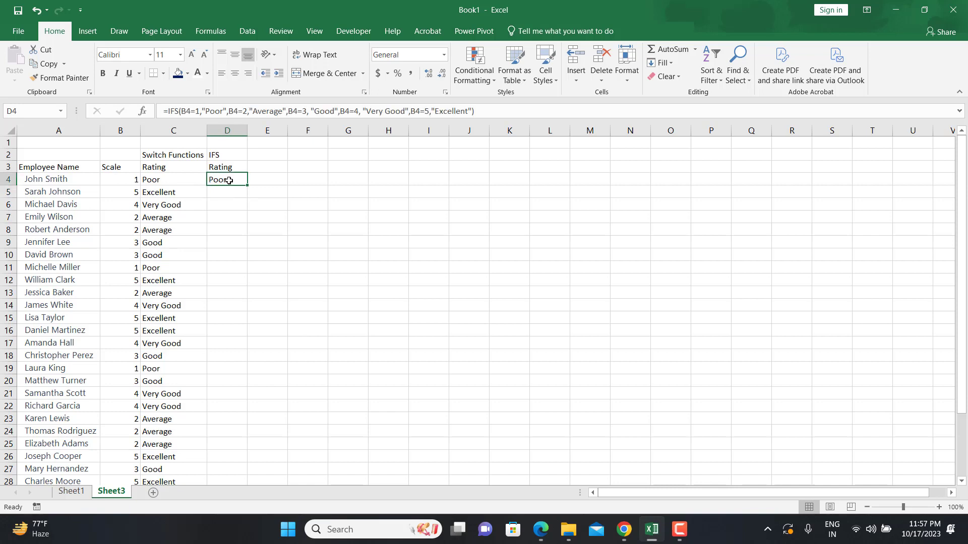
pyautogui.doubleClick(249, 185)
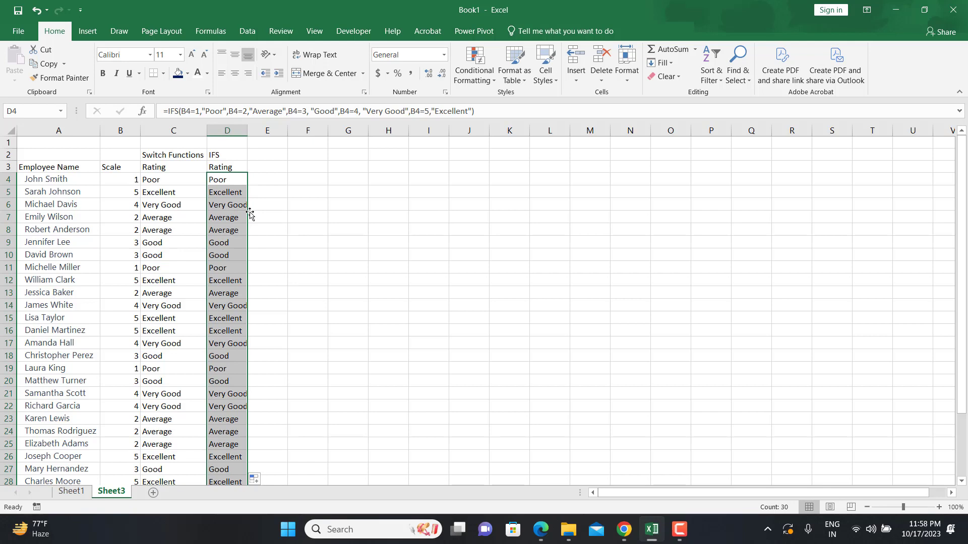
# Enter the header "Rating" in cell E3
pyautogui.click(262, 167)
pyautogui.write('Rating')
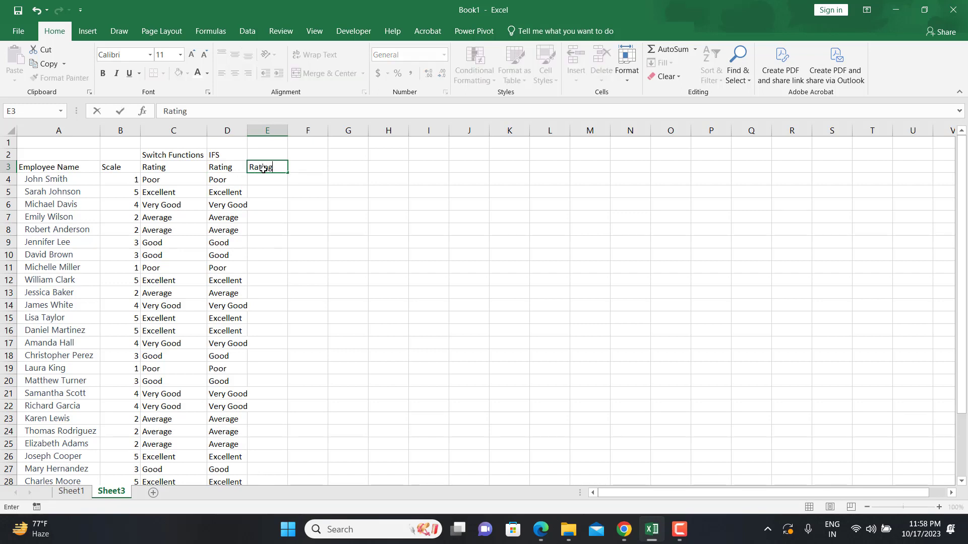
pyautogui.press('Tab')
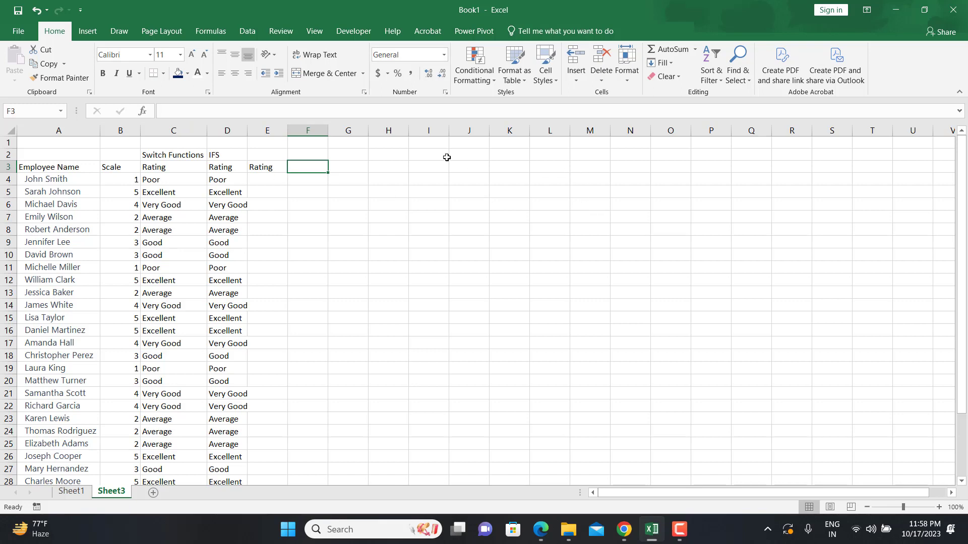
# Build a lookup column of scale values 1 to 5 in K3:K7 by entering 1 and 2 and extending the series
pyautogui.click(518, 165)
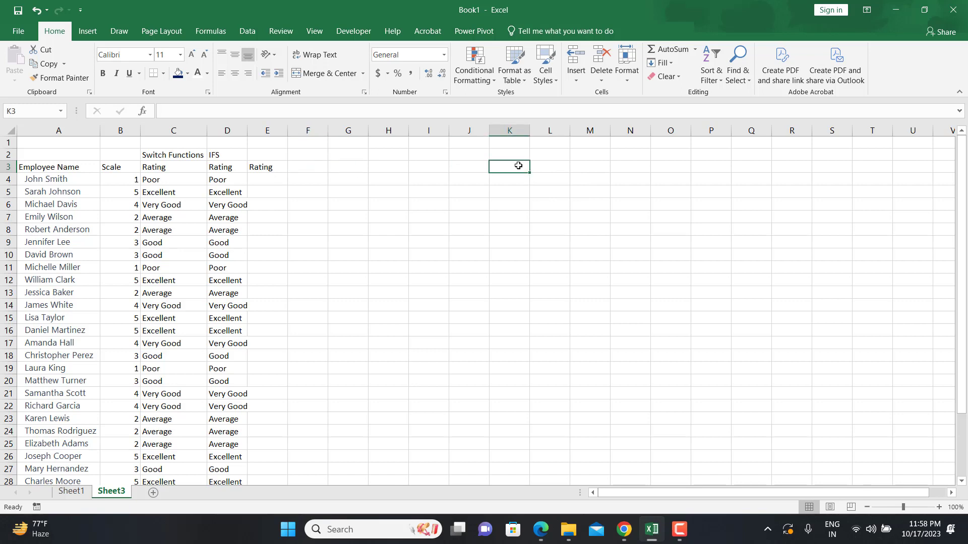
pyautogui.write('1')
pyautogui.press('Return')
pyautogui.write('2')
pyautogui.press('Return')
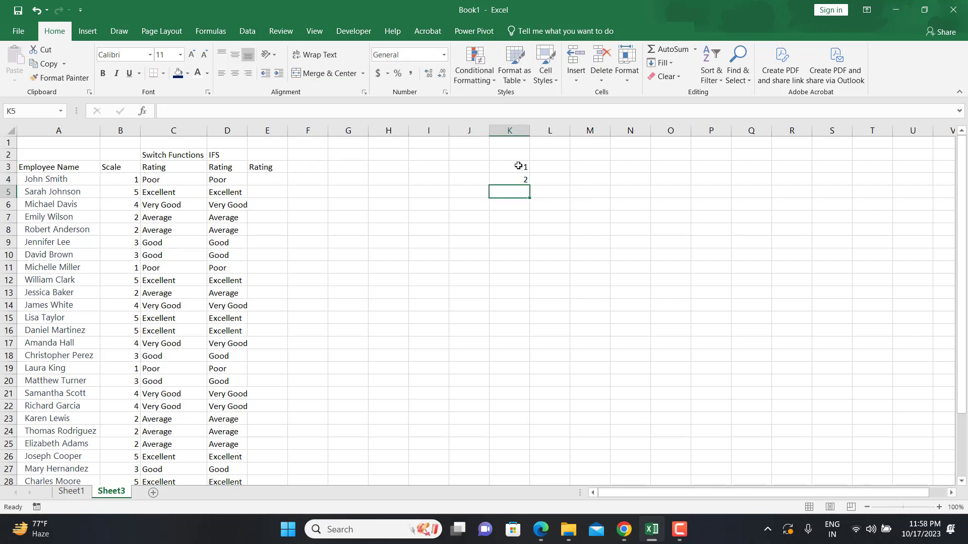
pyautogui.click(517, 169)
pyautogui.moveTo(518, 175); pyautogui.dragTo(532, 229)
# Enter the ratings Poor, Average, Good, Very Good and Excellent in L3:L7 beside the scale values
pyautogui.click(551, 165)
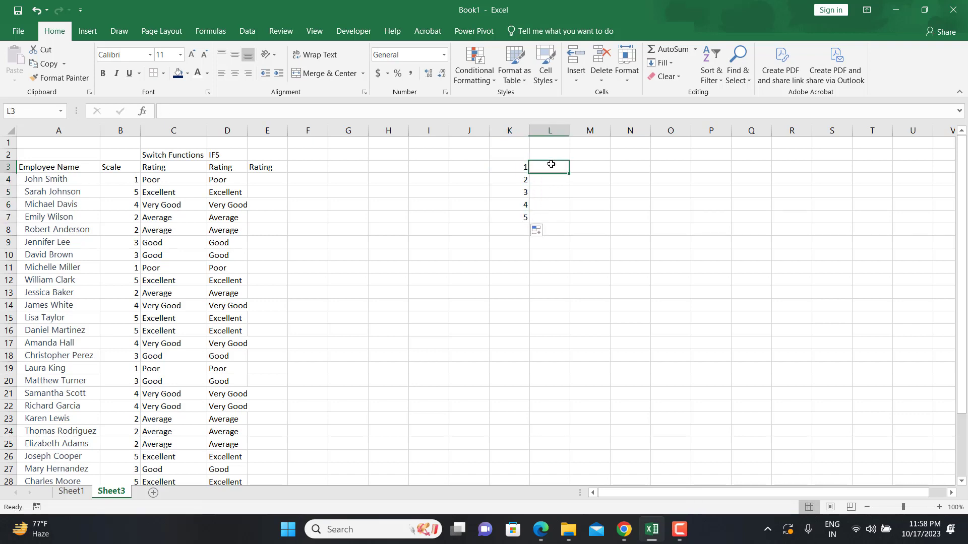
pyautogui.write('Poor')
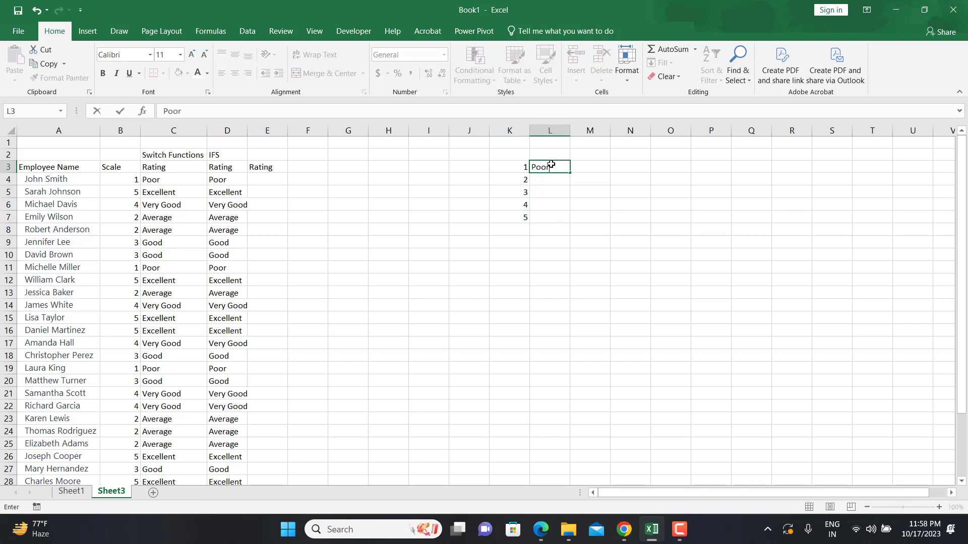
pyautogui.press('Return')
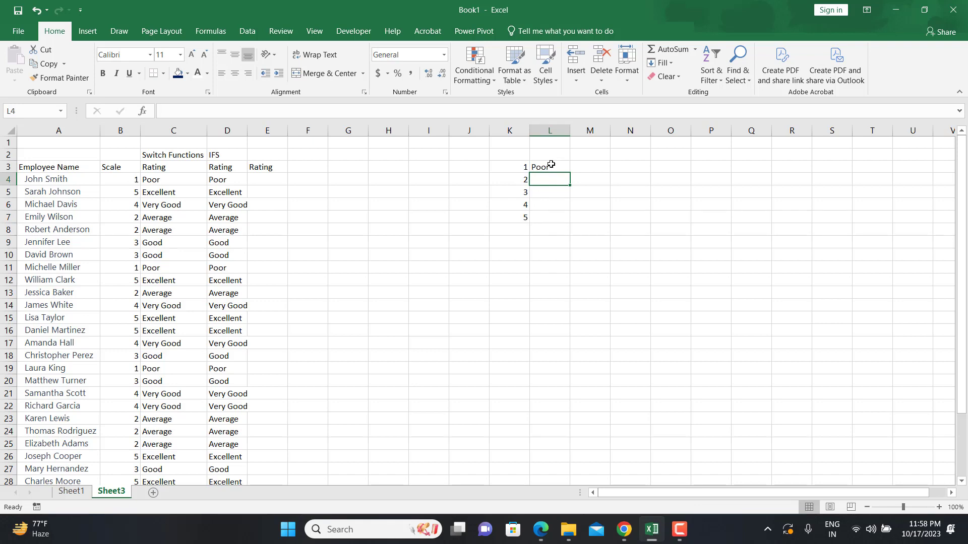
pyautogui.write('Good')
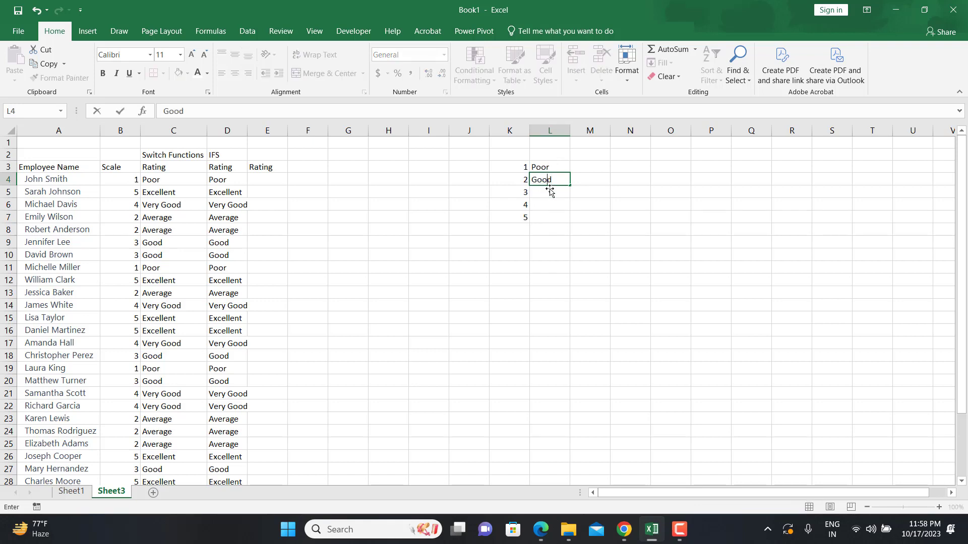
pyautogui.press('BackSpace')
pyautogui.press('BackSpace')
pyautogui.press('BackSpace')
pyautogui.press('BackSpace')
pyautogui.write('Averga')
pyautogui.press('BackSpace')
pyautogui.press('BackSpace')
pyautogui.write('age')
pyautogui.press('Return')
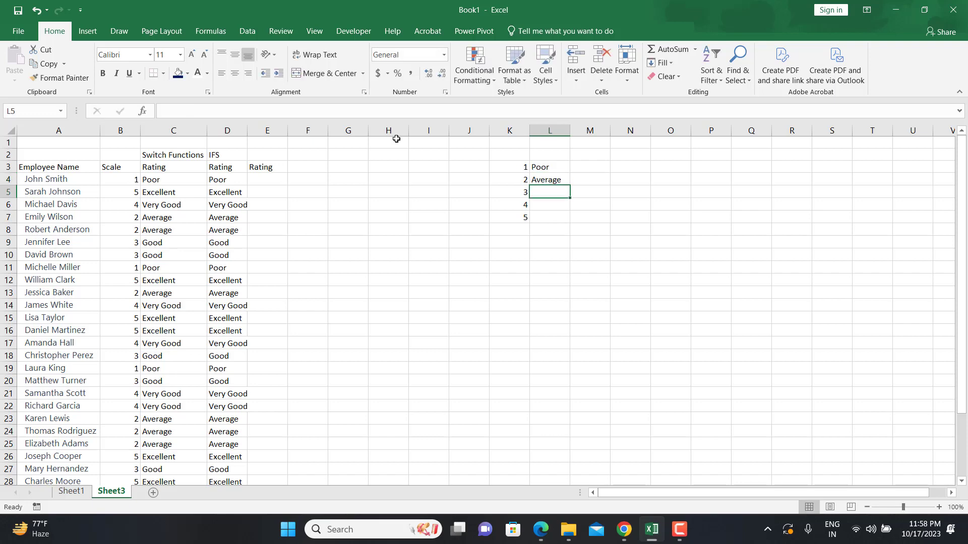
pyautogui.write('Good')
pyautogui.press('Return')
pyautogui.write('Ver')
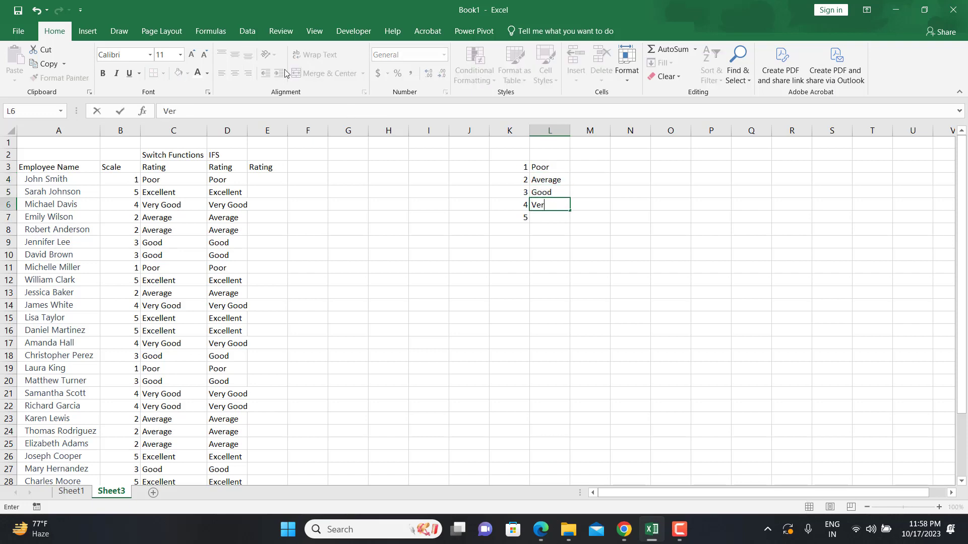
pyautogui.write('y Good')
pyautogui.press('Return')
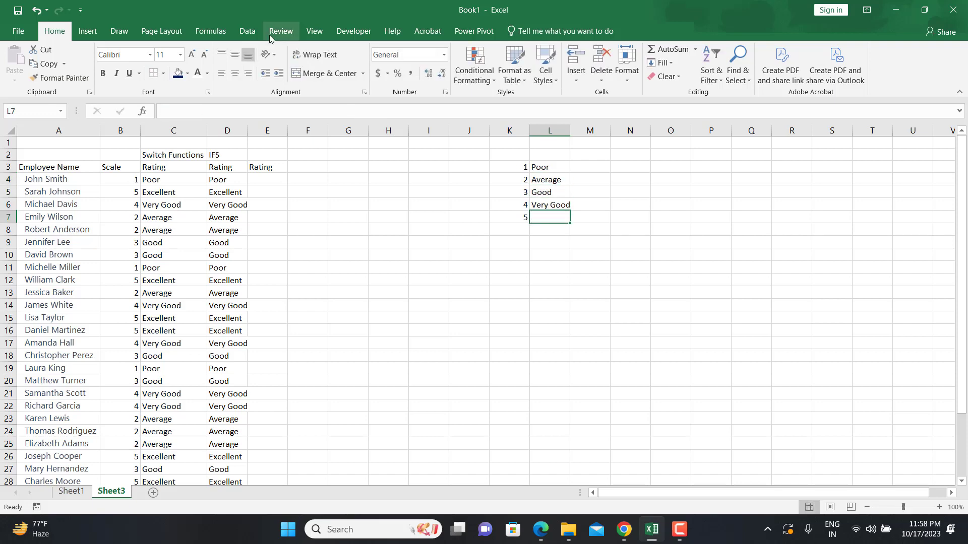
pyautogui.write('Excellent')
pyautogui.press('Return')
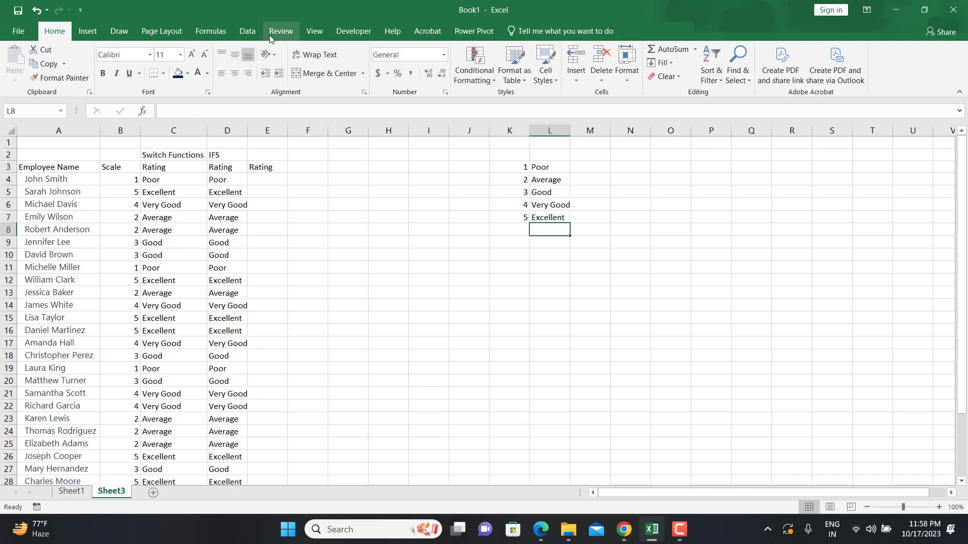
pyautogui.moveTo(512, 166); pyautogui.dragTo(565, 219)
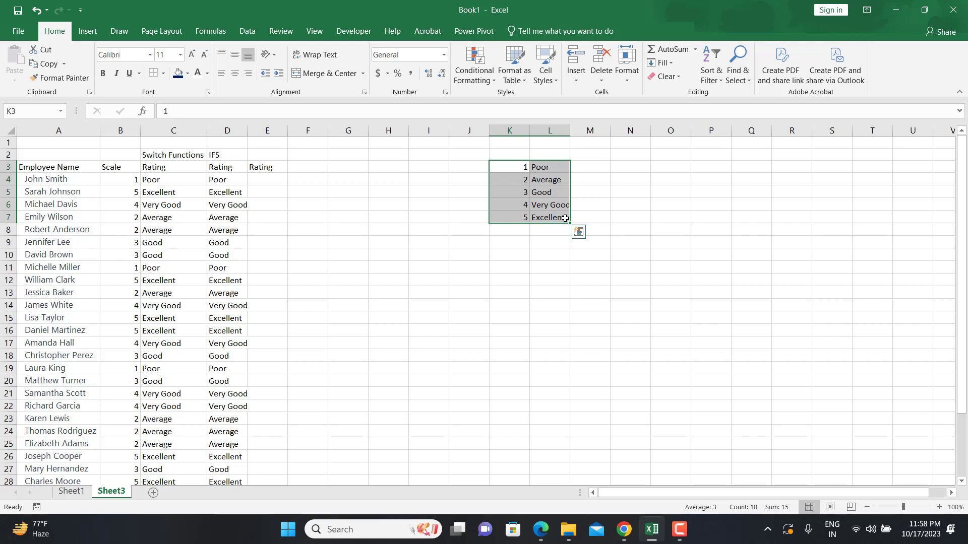
pyautogui.click(279, 179)
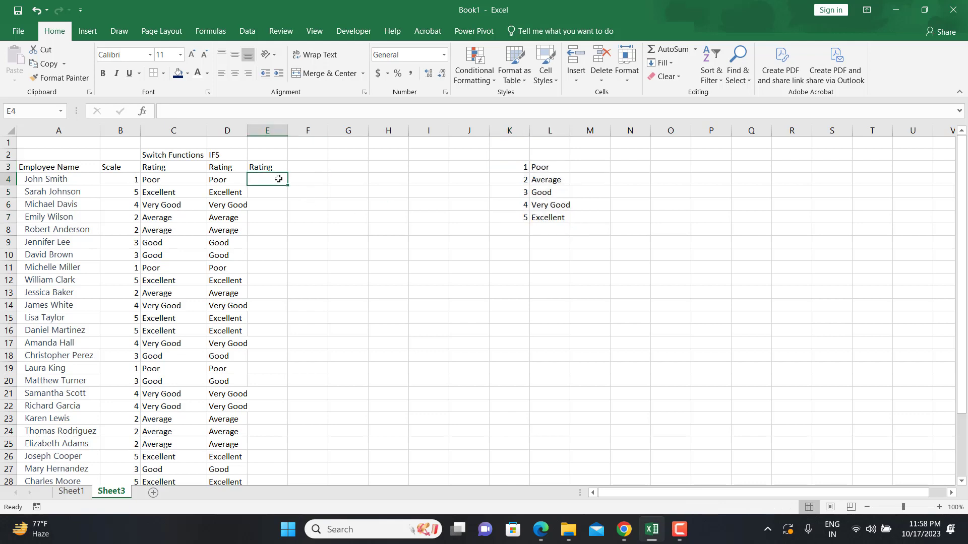
pyautogui.write('=vllo')
pyautogui.press('Tab')
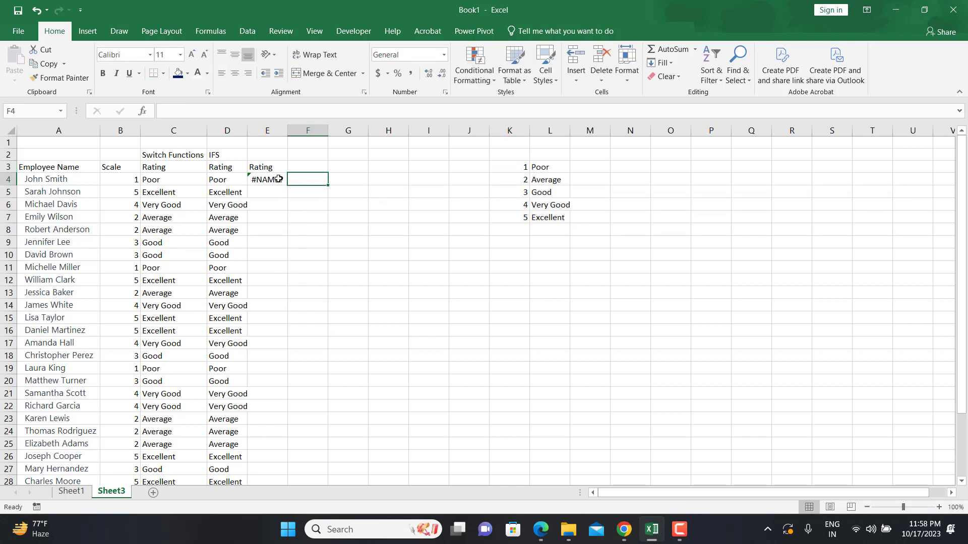
# Enter the formula =VLOOKUP(B4,K3:L7,2,0) in cell E4 to look up the first employee's rating
pyautogui.click(278, 179)
pyautogui.write('=vl')
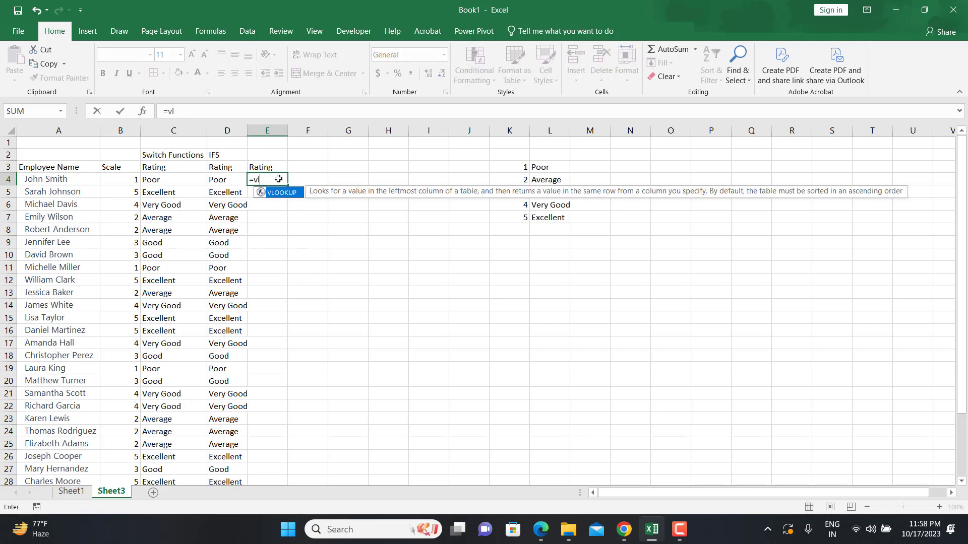
pyautogui.press('Tab')
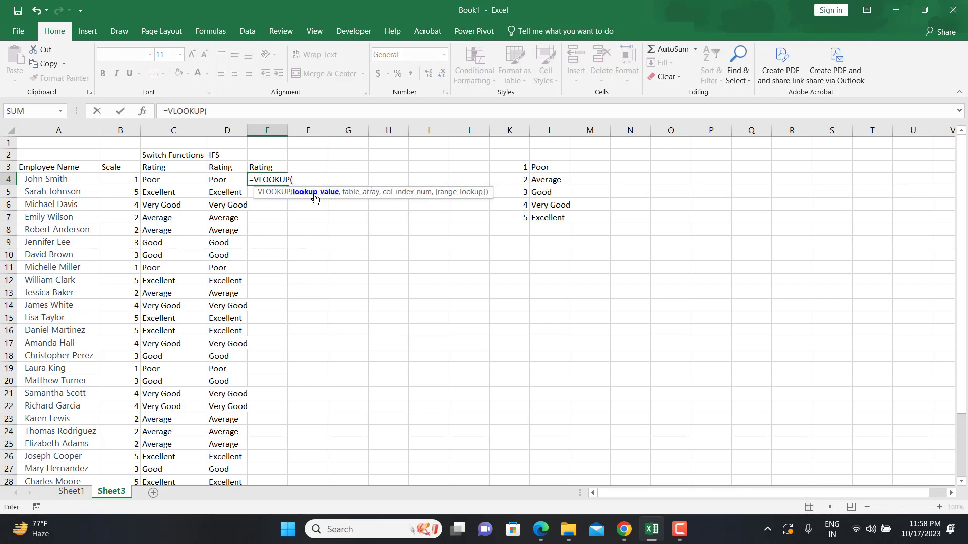
pyautogui.click(130, 181)
pyautogui.write(',')
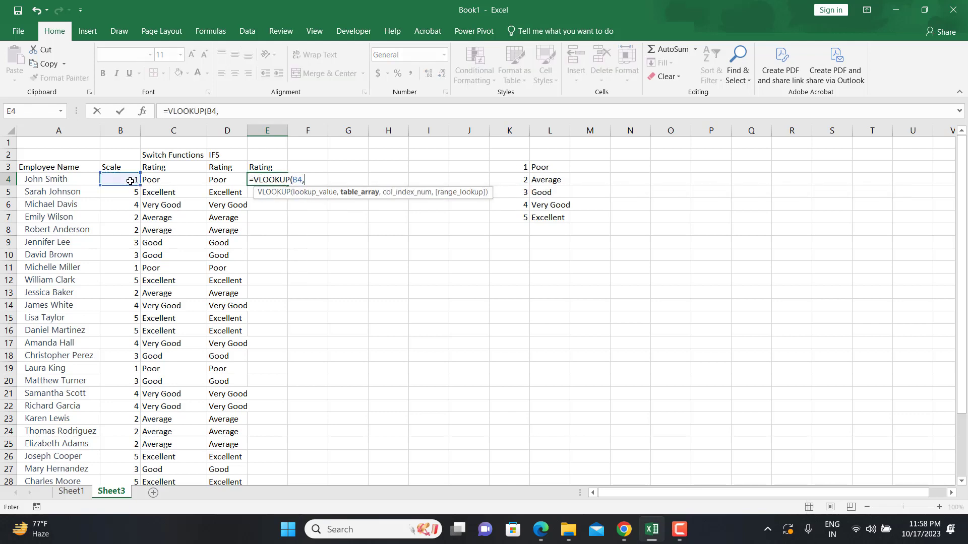
pyautogui.moveTo(503, 168); pyautogui.dragTo(567, 221)
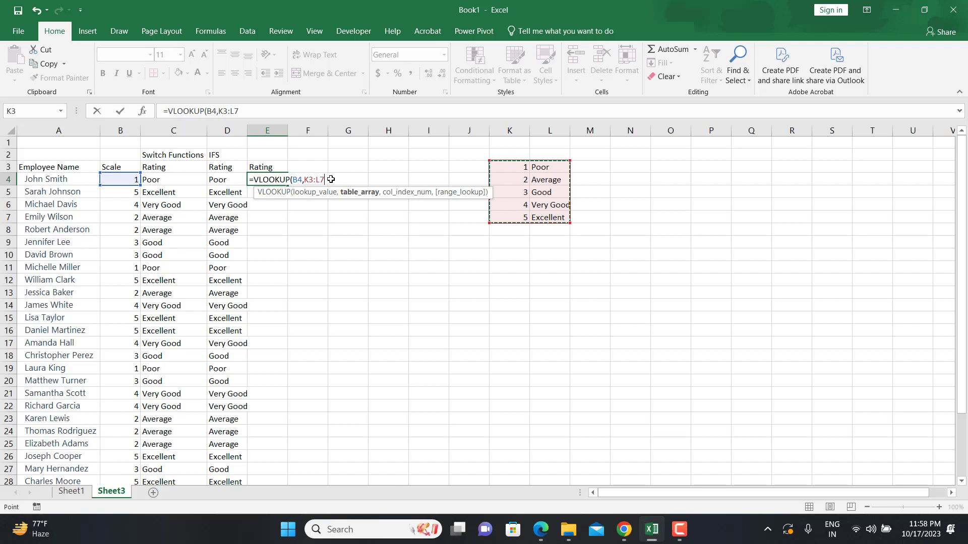
pyautogui.write(',2')
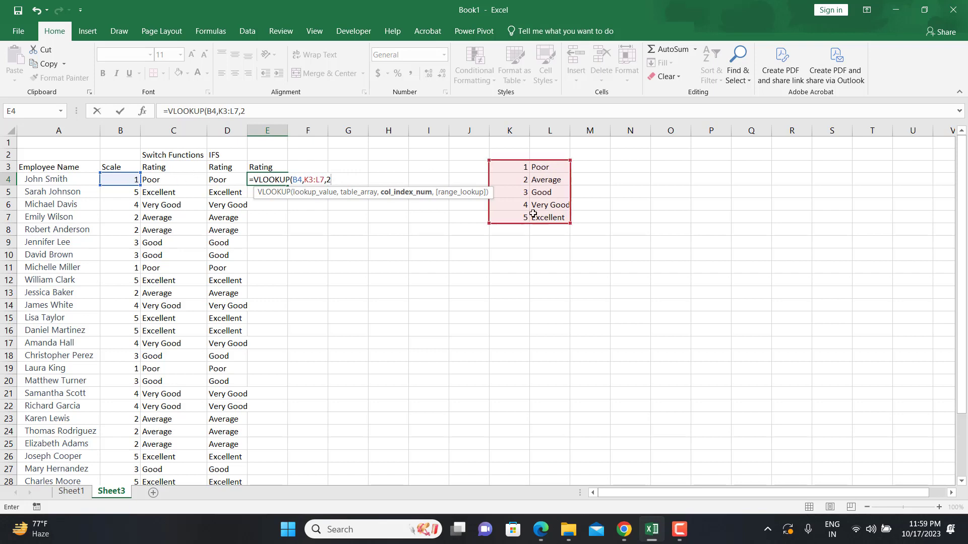
pyautogui.write(',0')
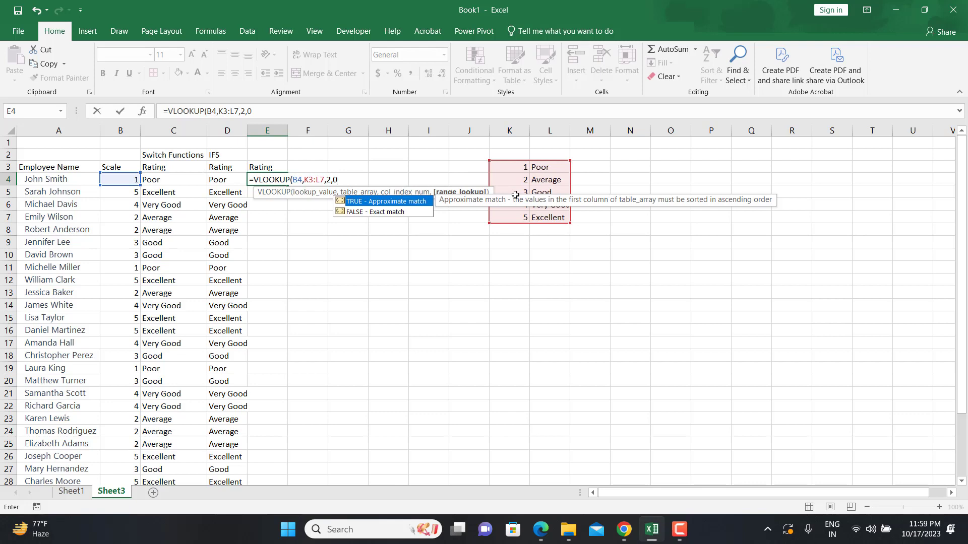
pyautogui.write(')')
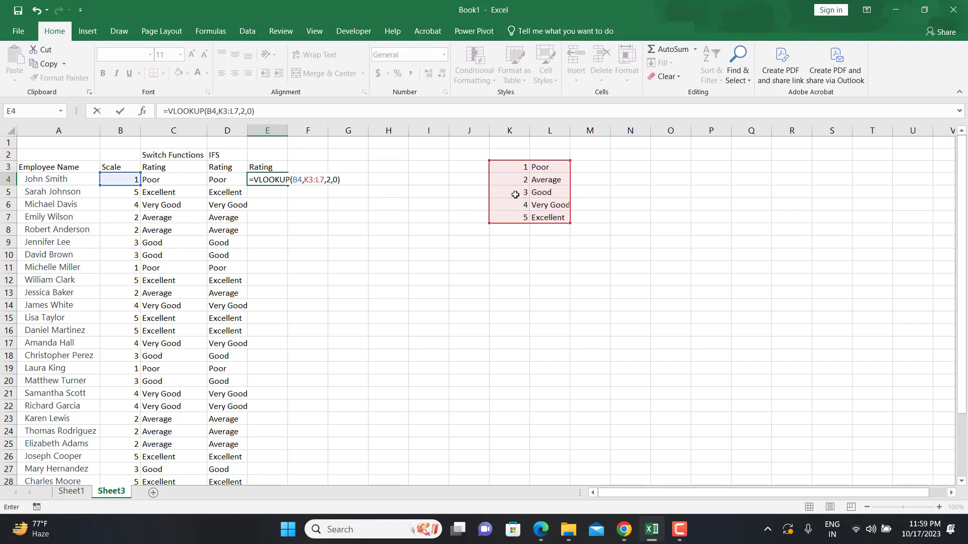
pyautogui.press('Return')
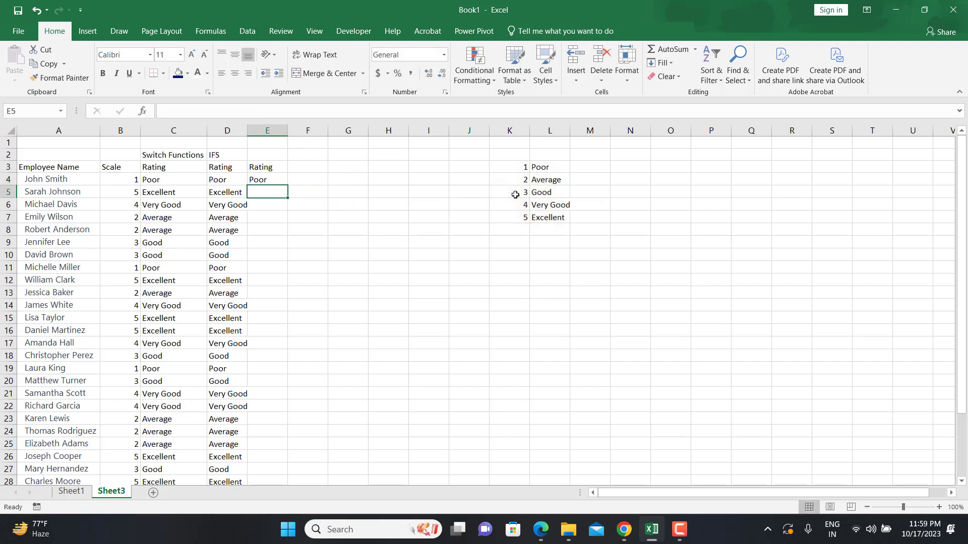
# Fill the VLOOKUP formula from E4 down column E
pyautogui.click(262, 185)
pyautogui.doubleClick(287, 184)
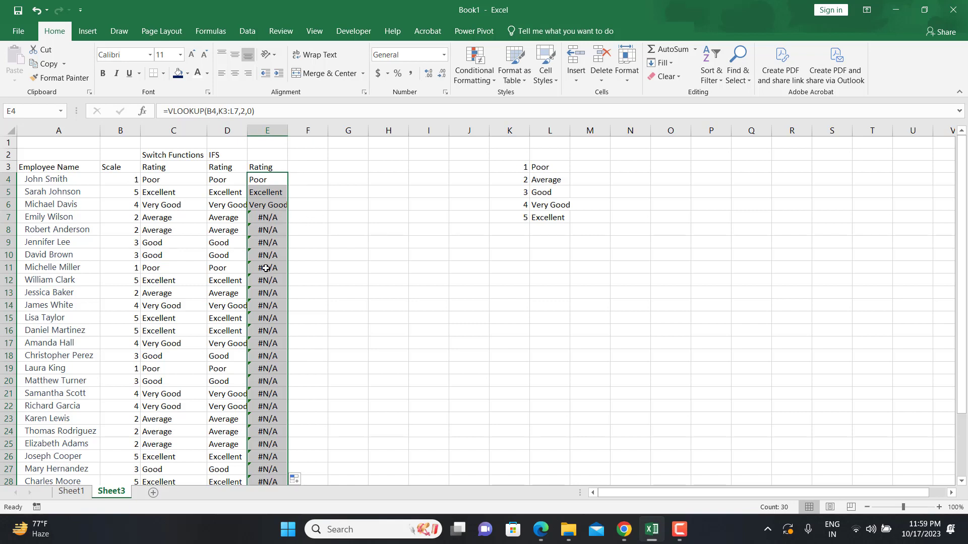
# Edit the formula in E4 to lock the lookup range as the absolute reference $K$3:$L$7
pyautogui.click(270, 180)
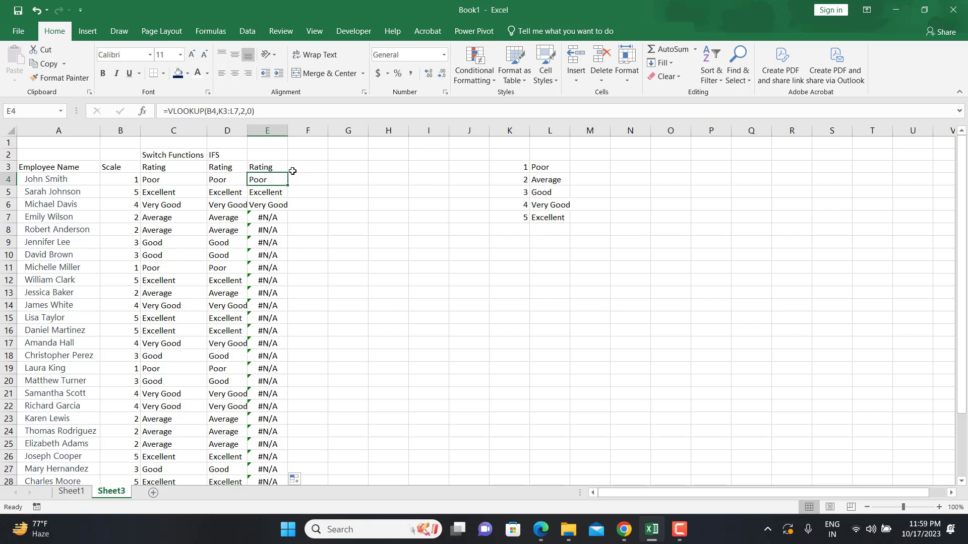
pyautogui.click(270, 218)
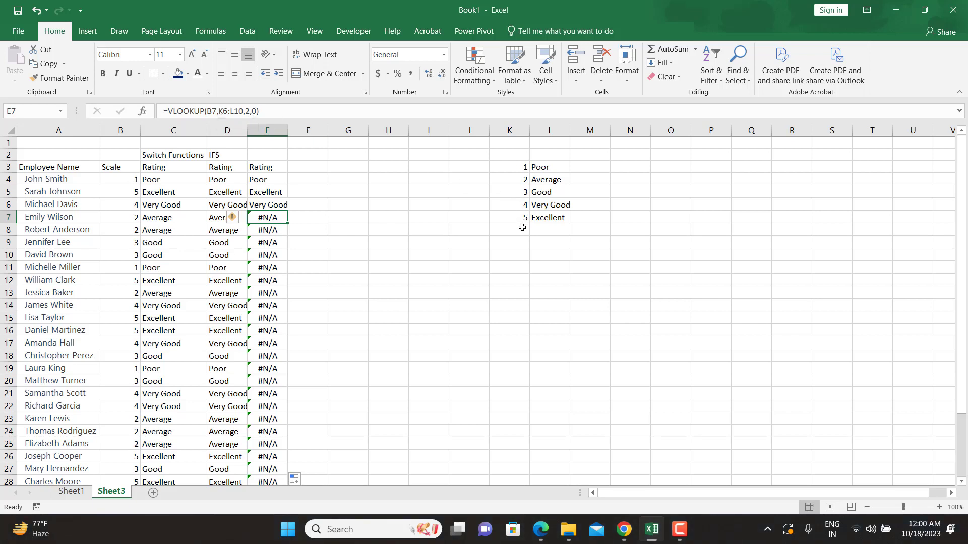
pyautogui.click(267, 178)
pyautogui.click(227, 110)
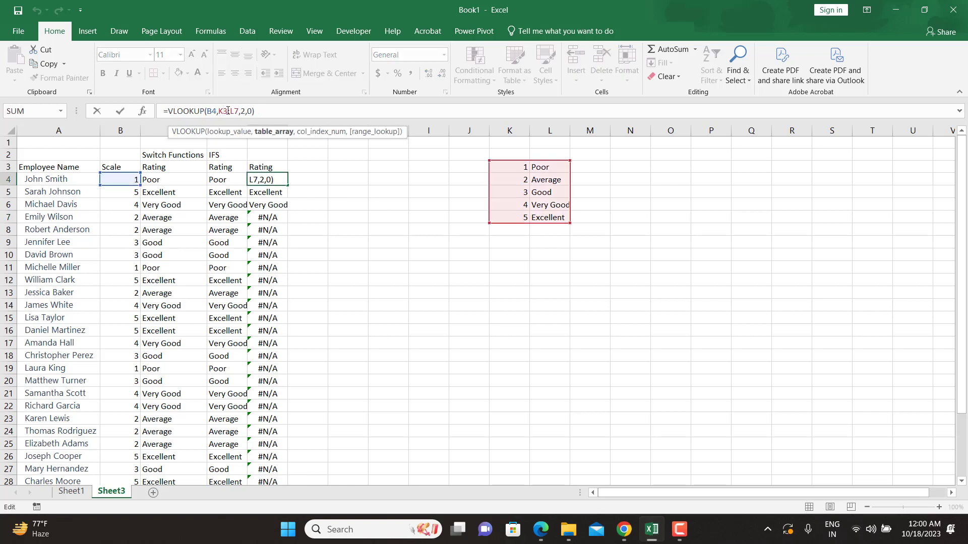
pyautogui.press('F4')
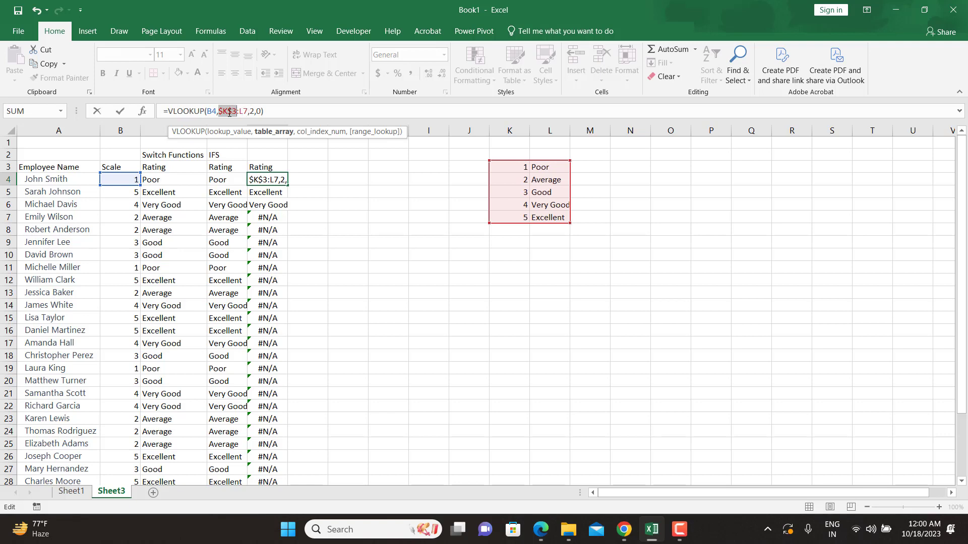
pyautogui.click(246, 110)
pyautogui.press('F4')
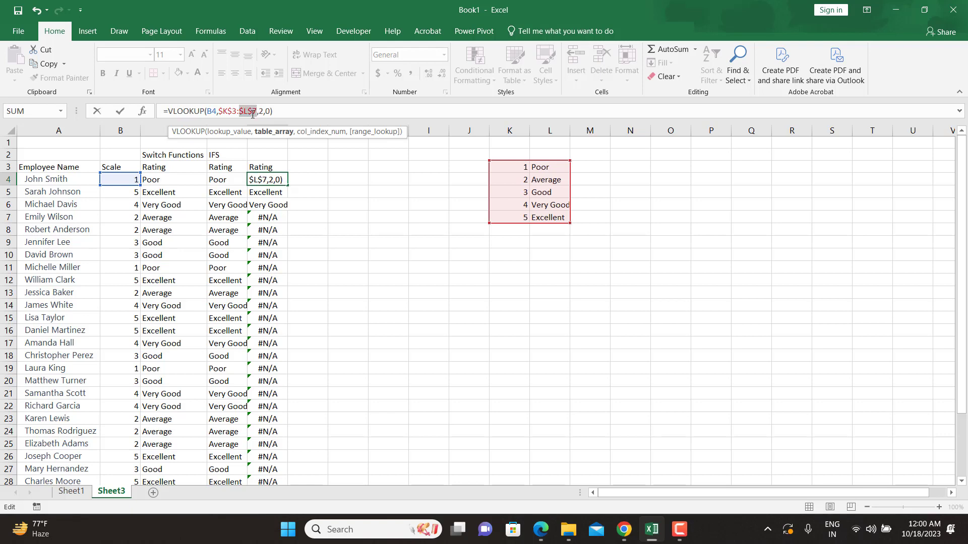
pyautogui.press('Return')
# Fill the corrected VLOOKUP formula down column E for all employees and autofit column E's width
pyautogui.click(286, 183)
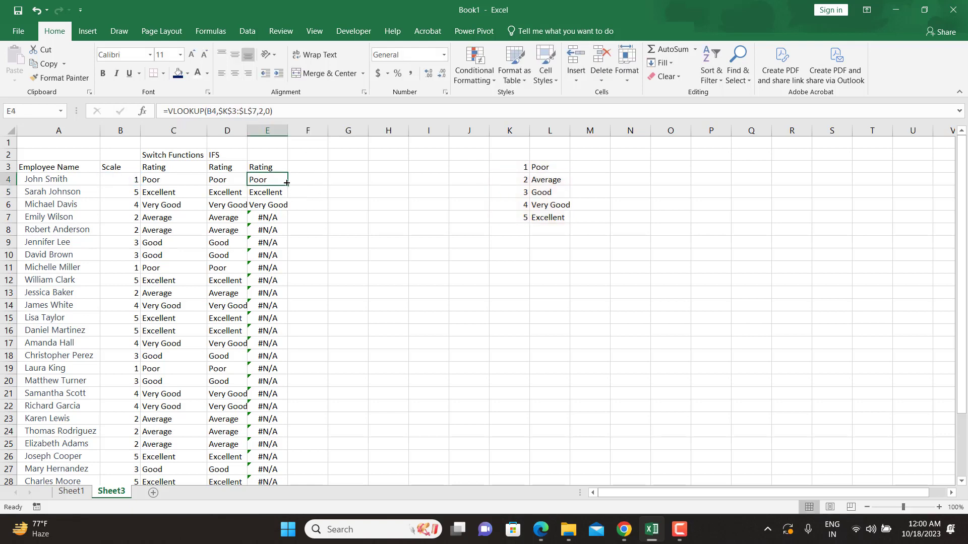
pyautogui.doubleClick(286, 183)
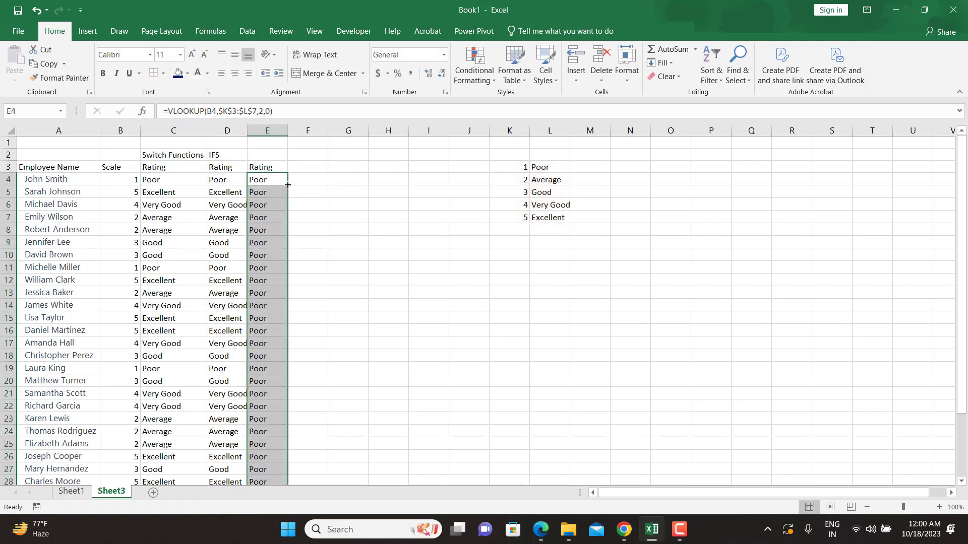
pyautogui.doubleClick(288, 130)
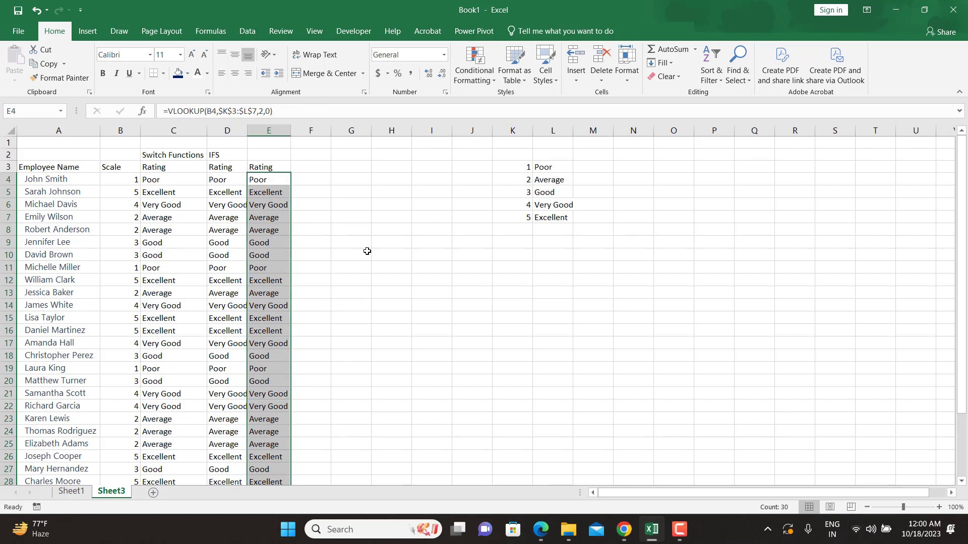
pyautogui.click(366, 252)
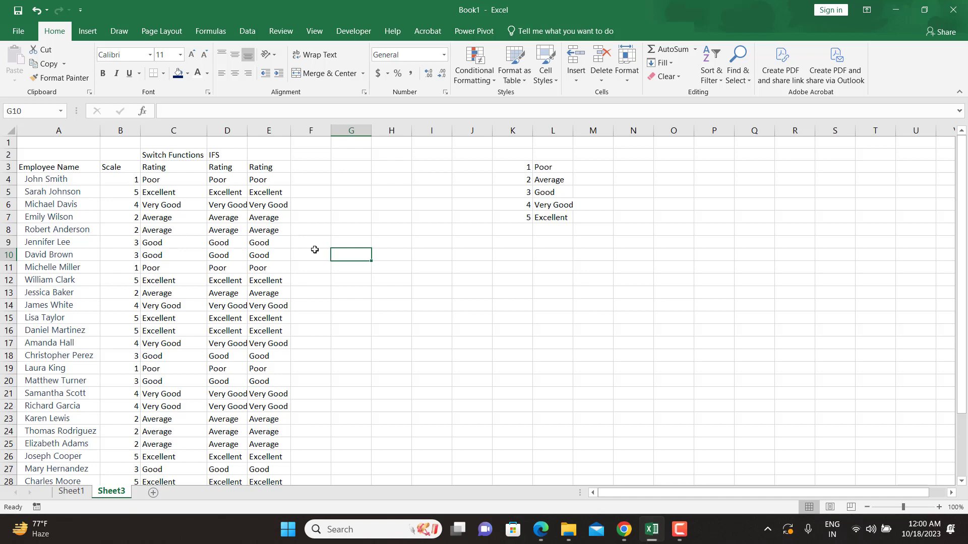
# Enter the label "Vlookup" in cell E2 above the Rating header
pyautogui.click(267, 156)
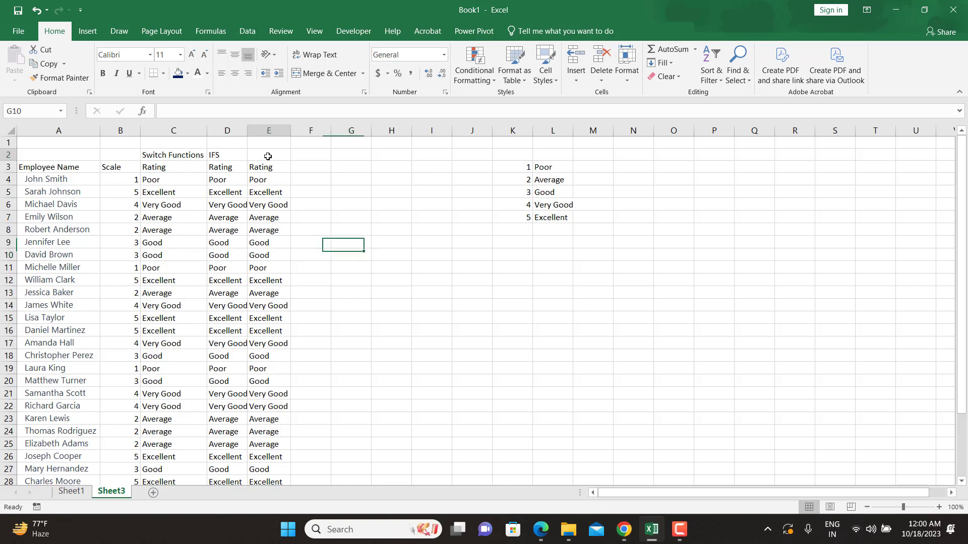
pyautogui.write('Vlook')
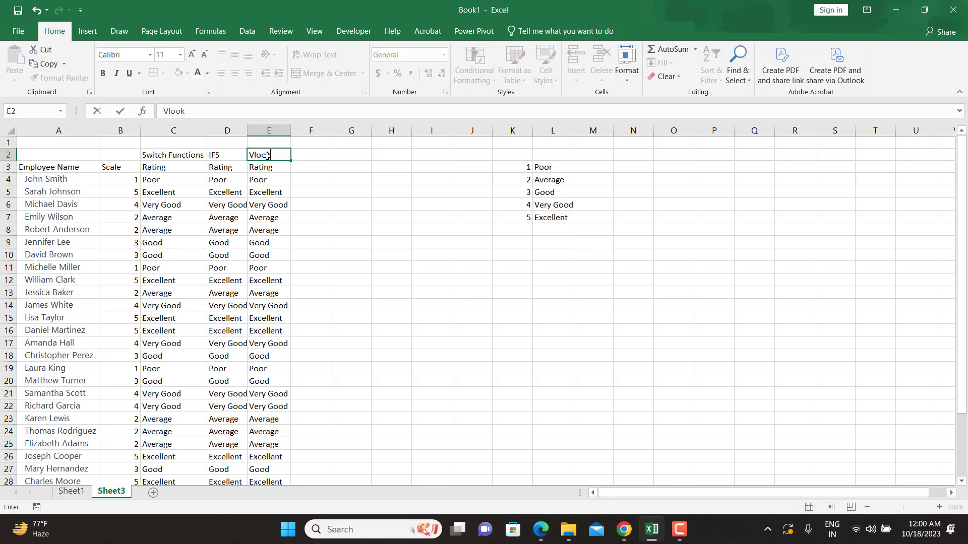
pyautogui.write('up')
pyautogui.press('Return')
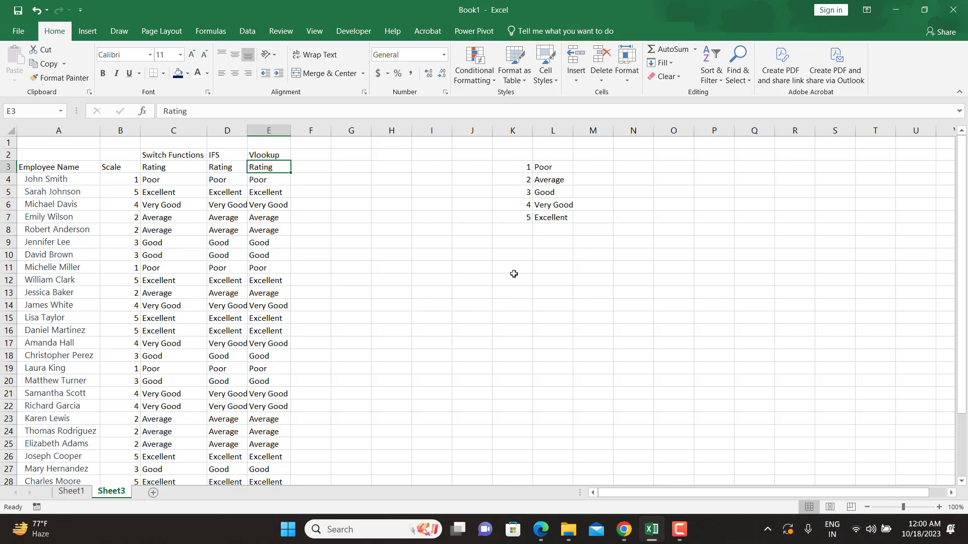
pyautogui.click(678, 535)
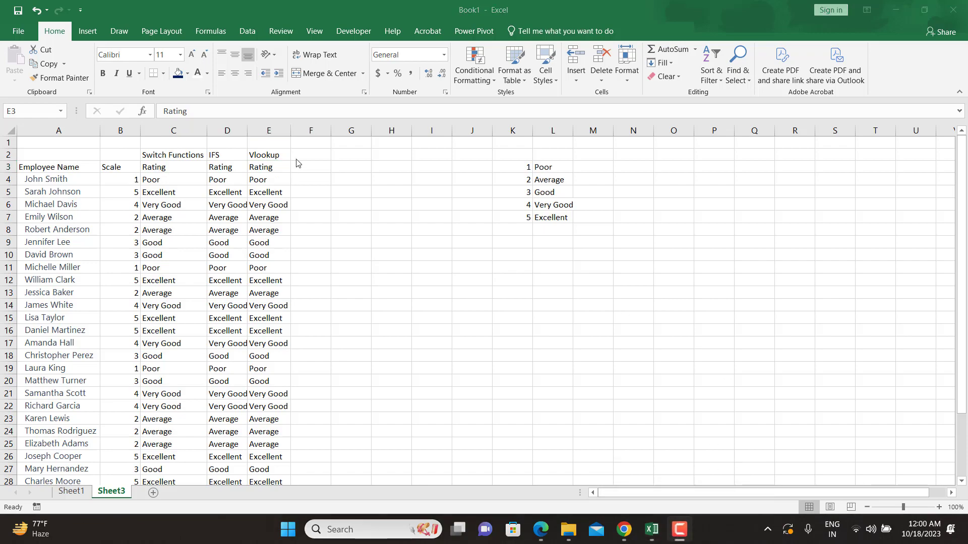